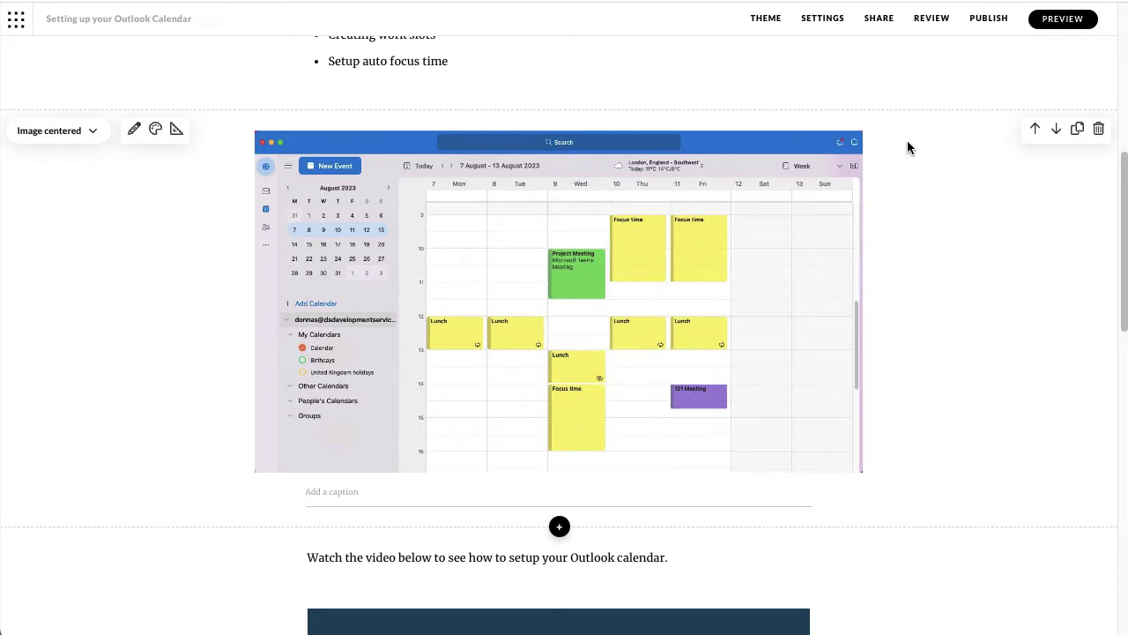
Delete the centered calendar image block and insert an interactive Labeled graphic block in its place
click(1100, 131)
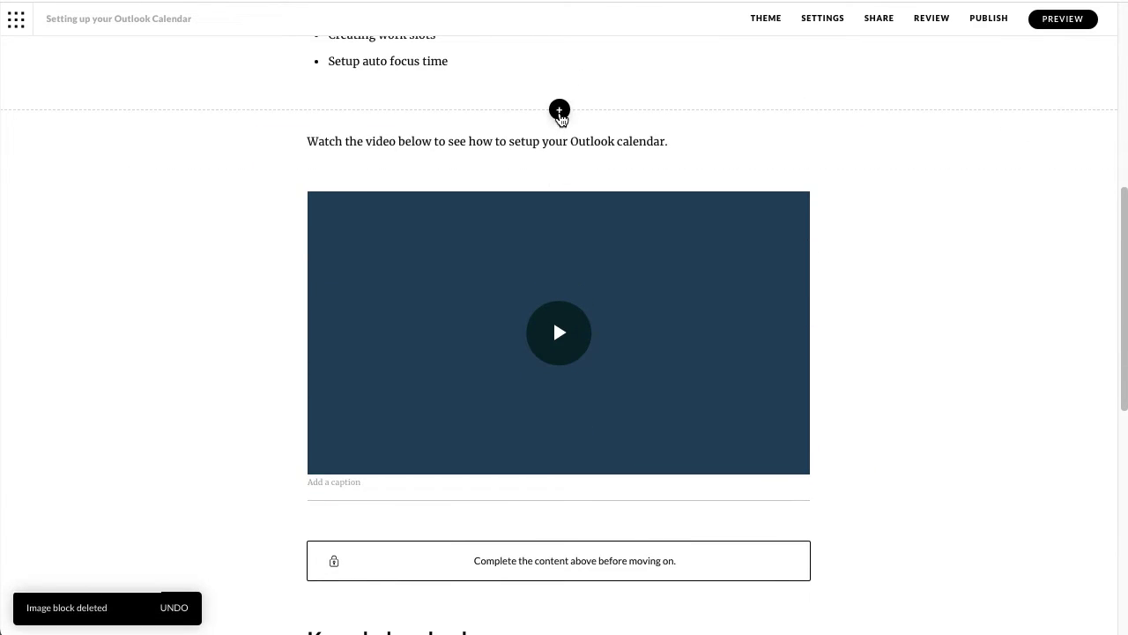
click(559, 111)
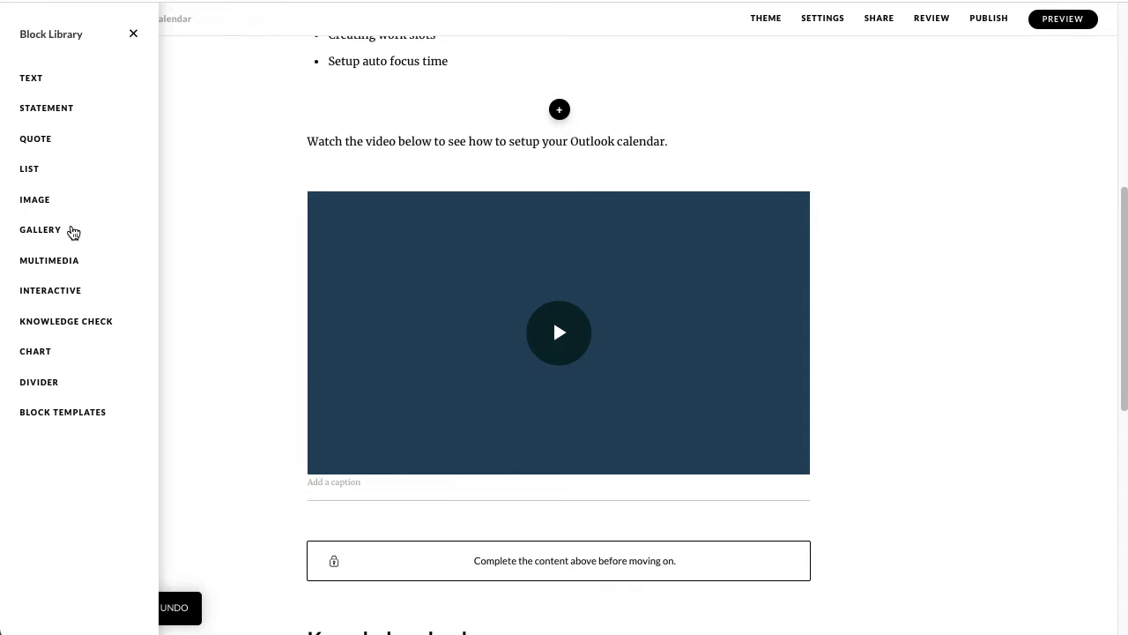
mouse_move(68, 300)
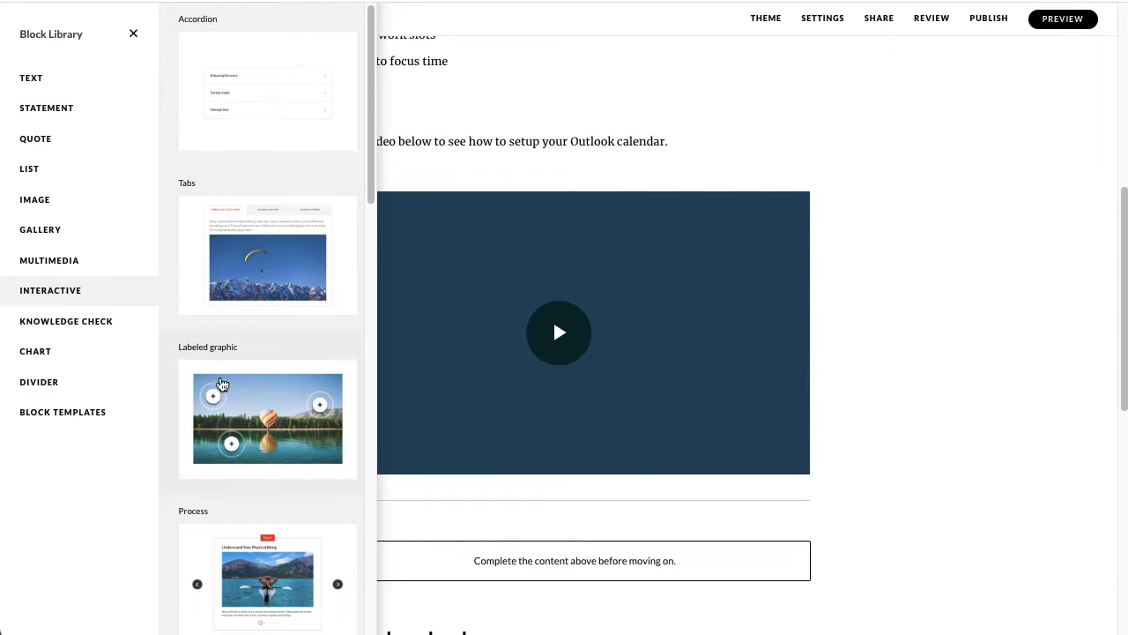
click(263, 397)
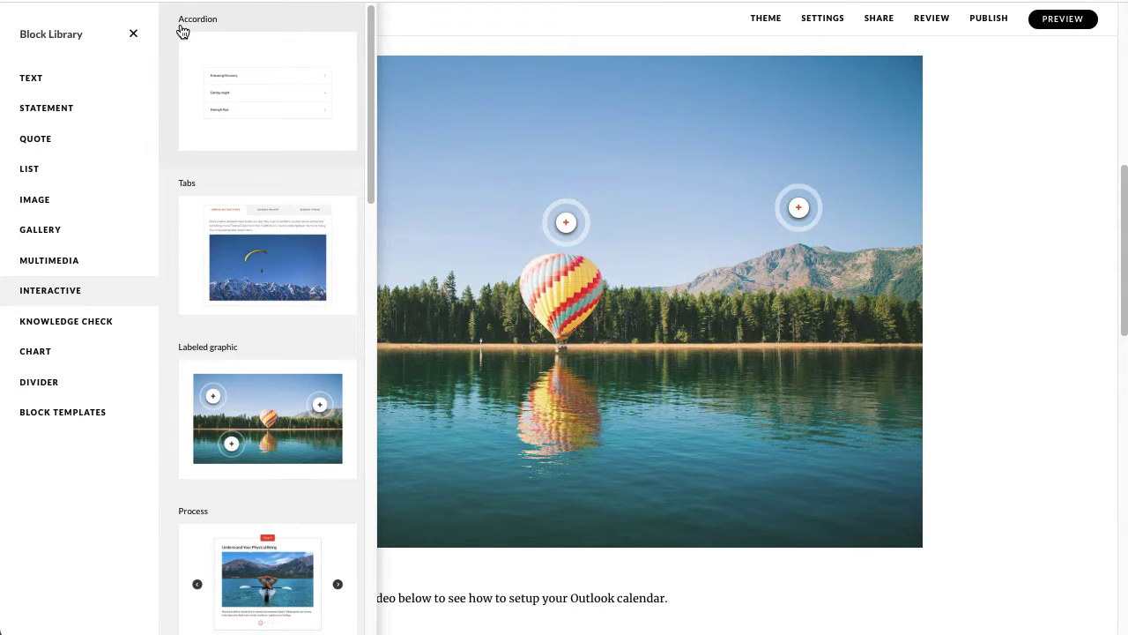
click(133, 33)
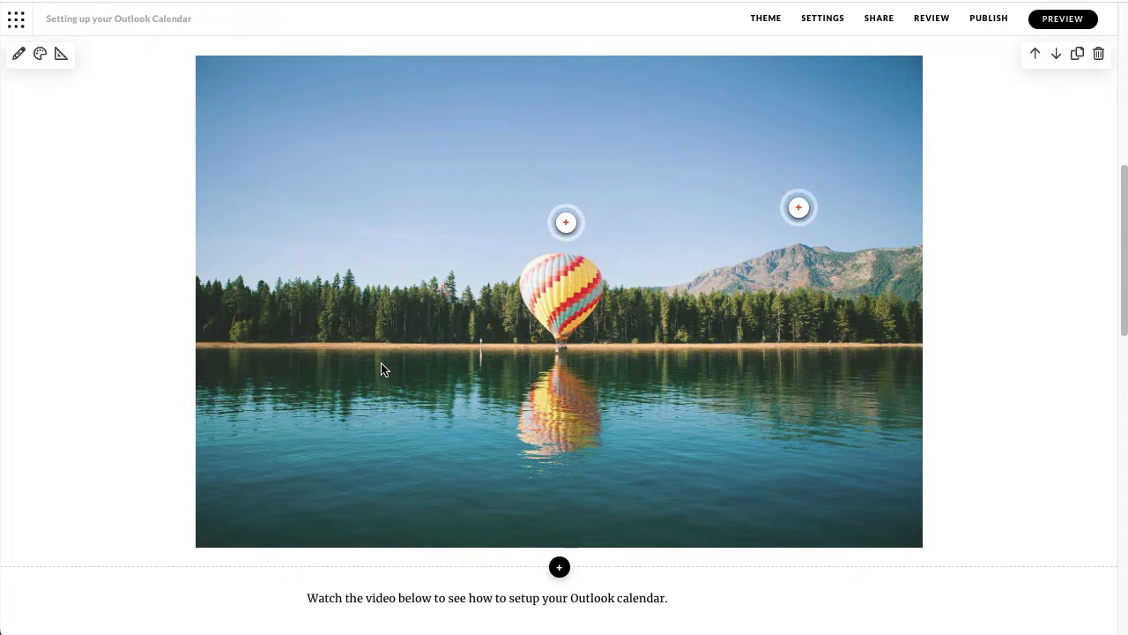
Format the labeled graphic with S block padding and a Small image width
click(61, 55)
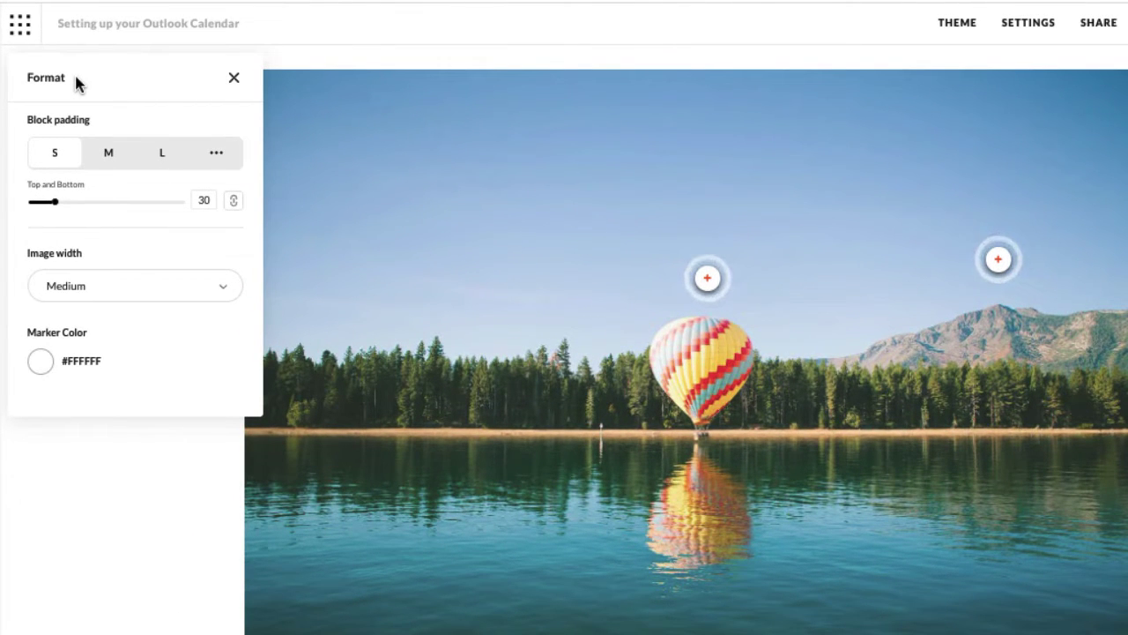
drag(56, 204, 25, 204)
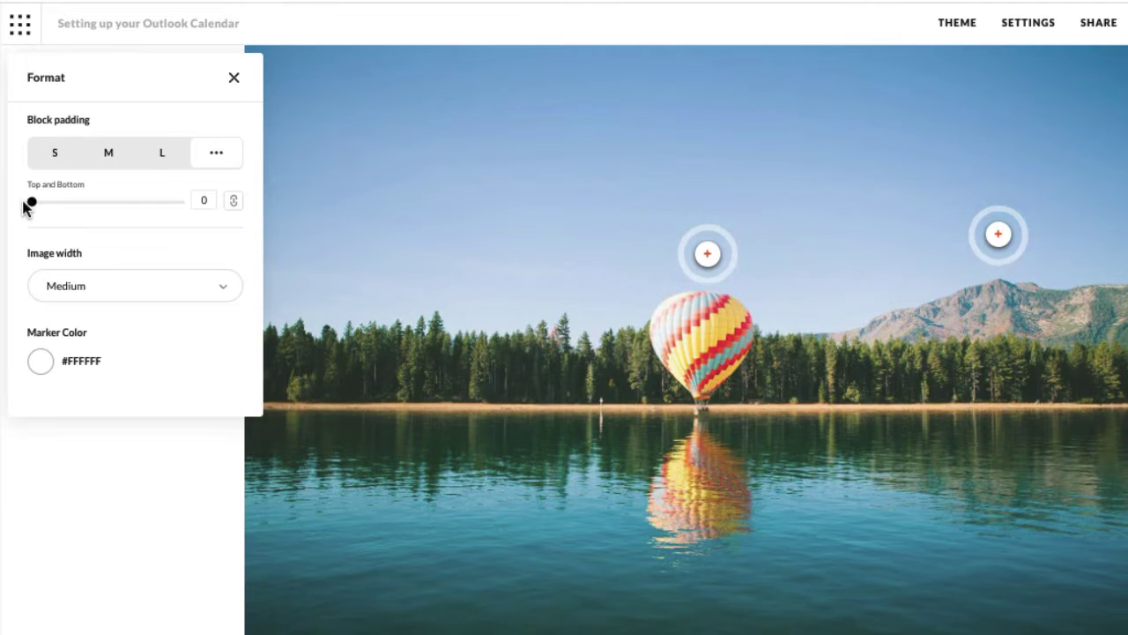
click(52, 155)
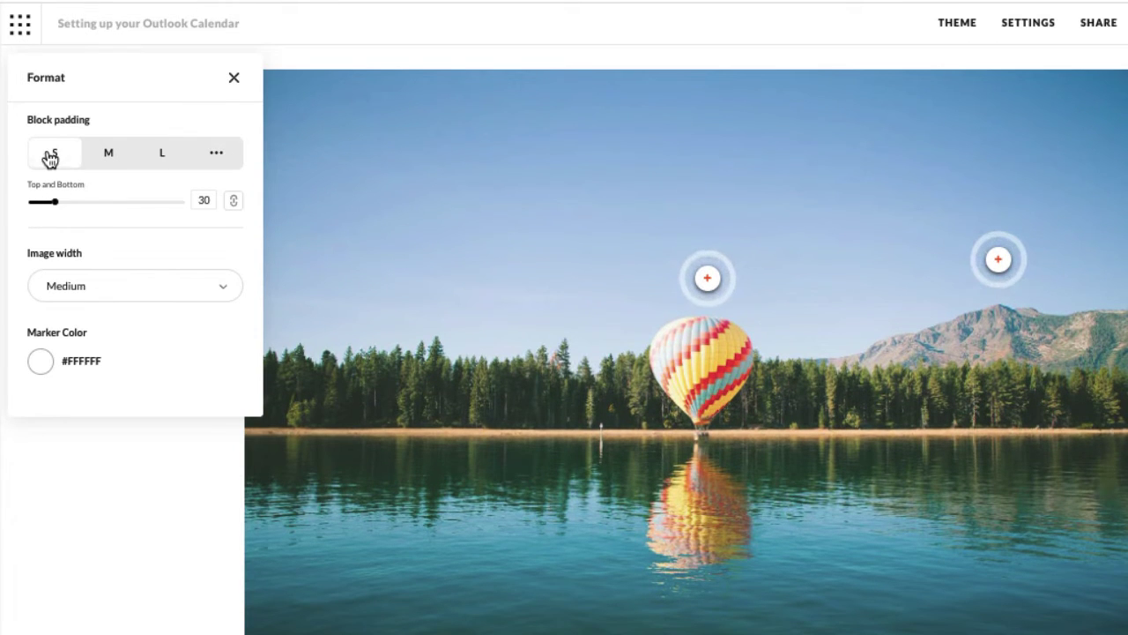
click(124, 296)
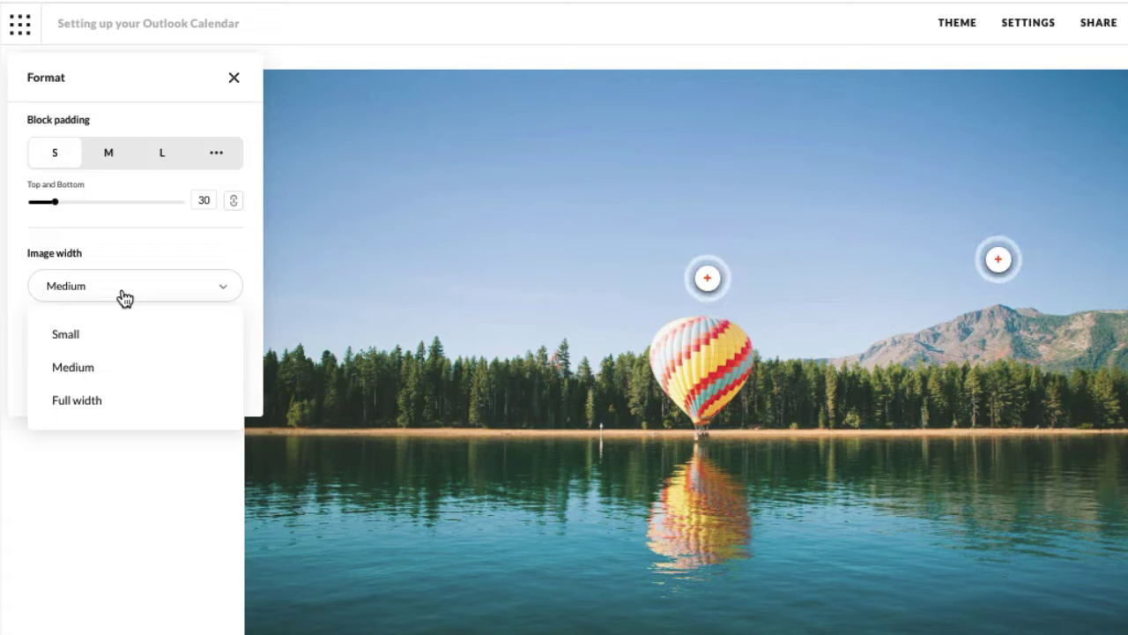
click(122, 335)
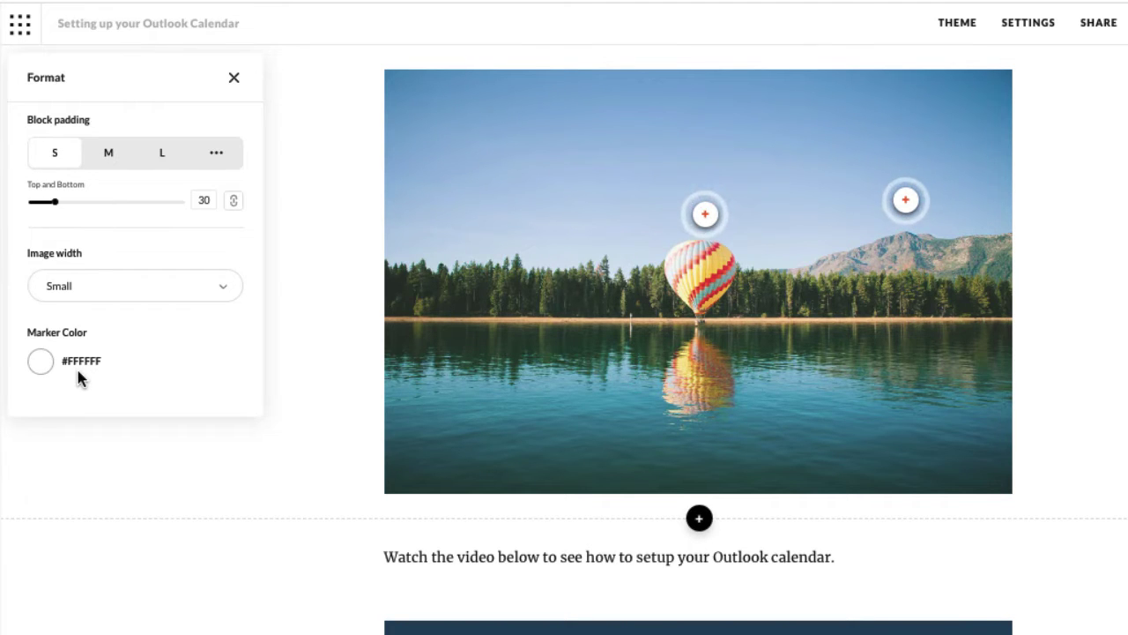
Set the labeled graphic's marker color to the dark shade #312020
click(41, 363)
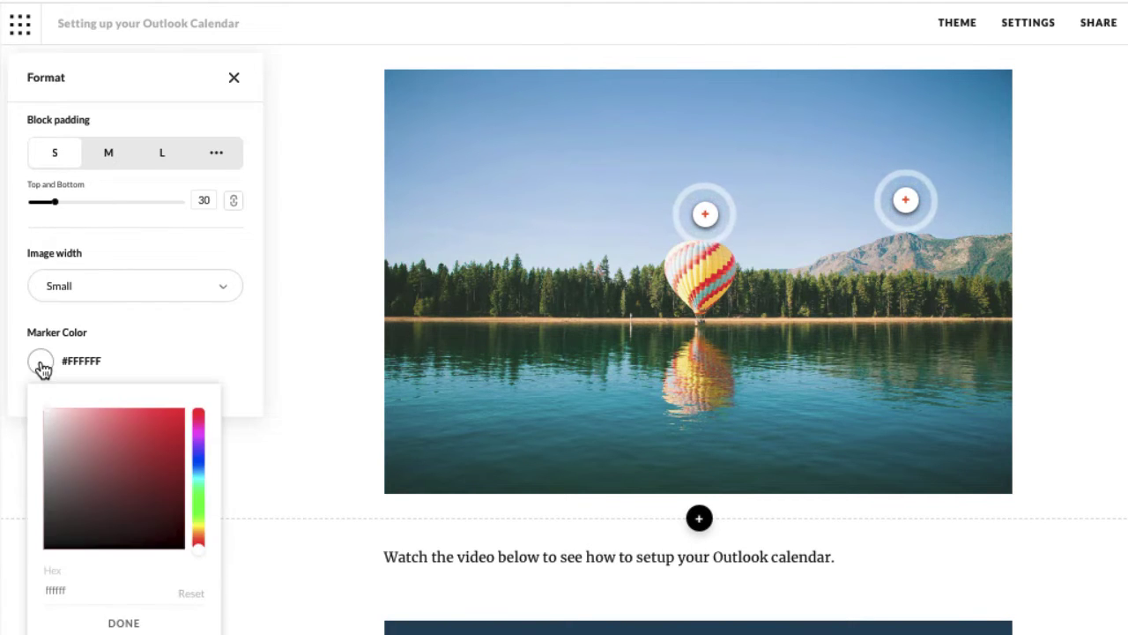
click(95, 526)
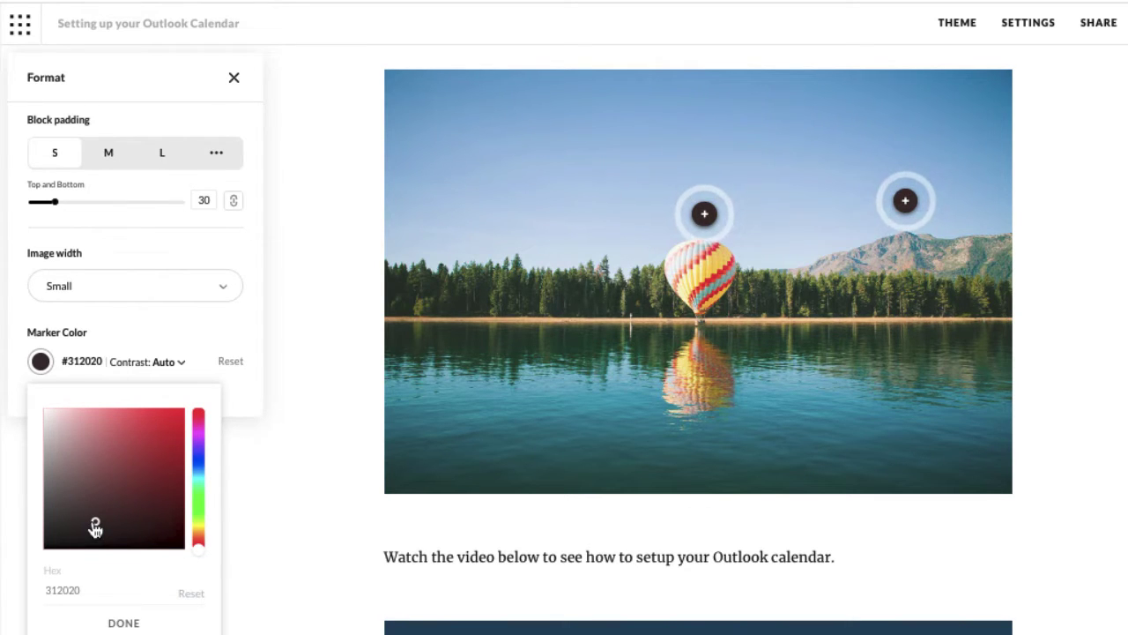
click(124, 622)
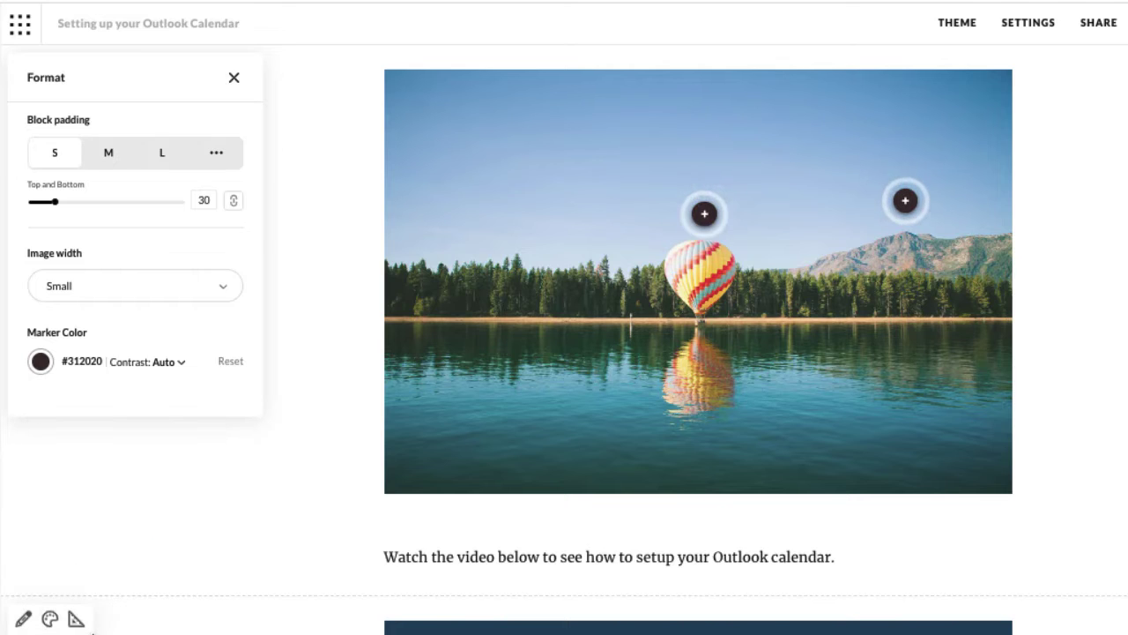
click(234, 84)
click(49, 68)
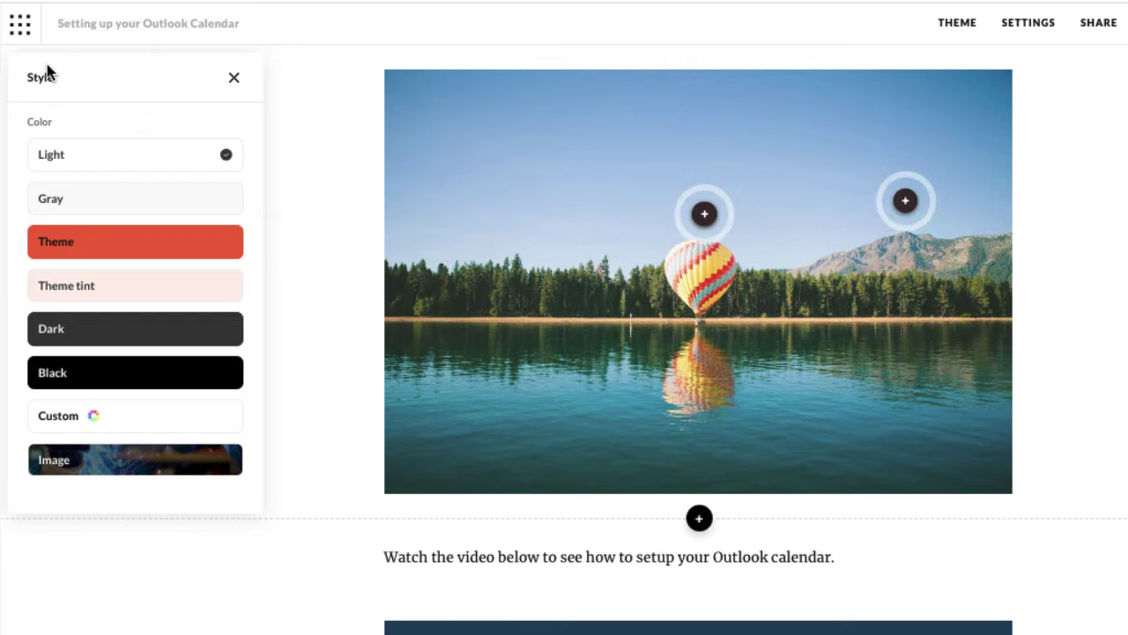
click(236, 76)
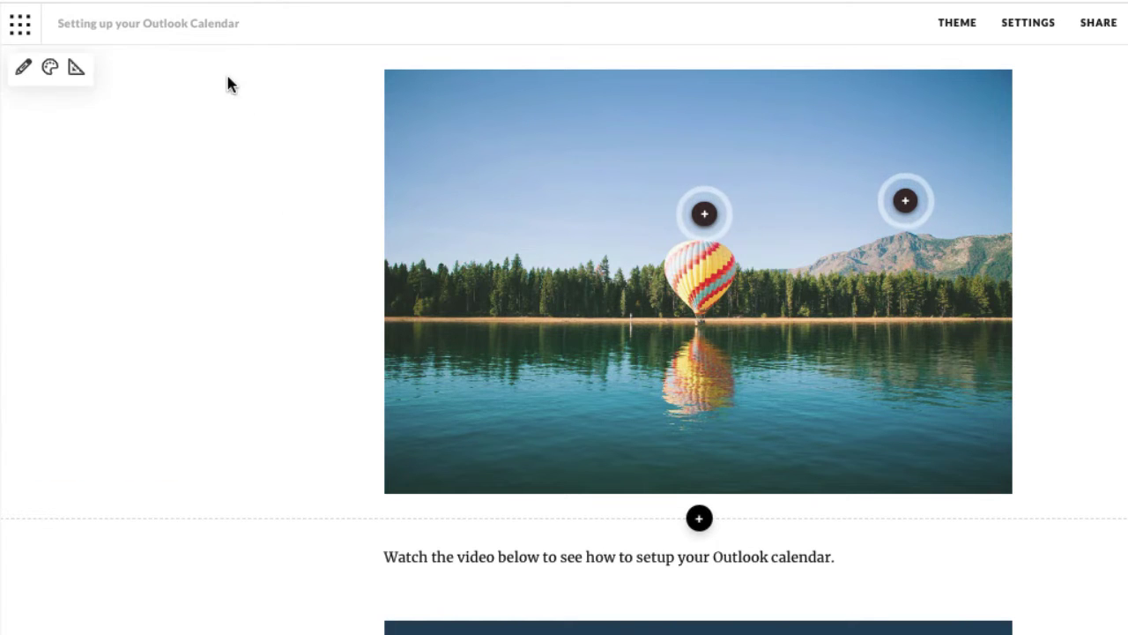
Edit the labeled graphic's content and replace the balloon picture with an uploaded Outlook calendar screenshot
click(24, 70)
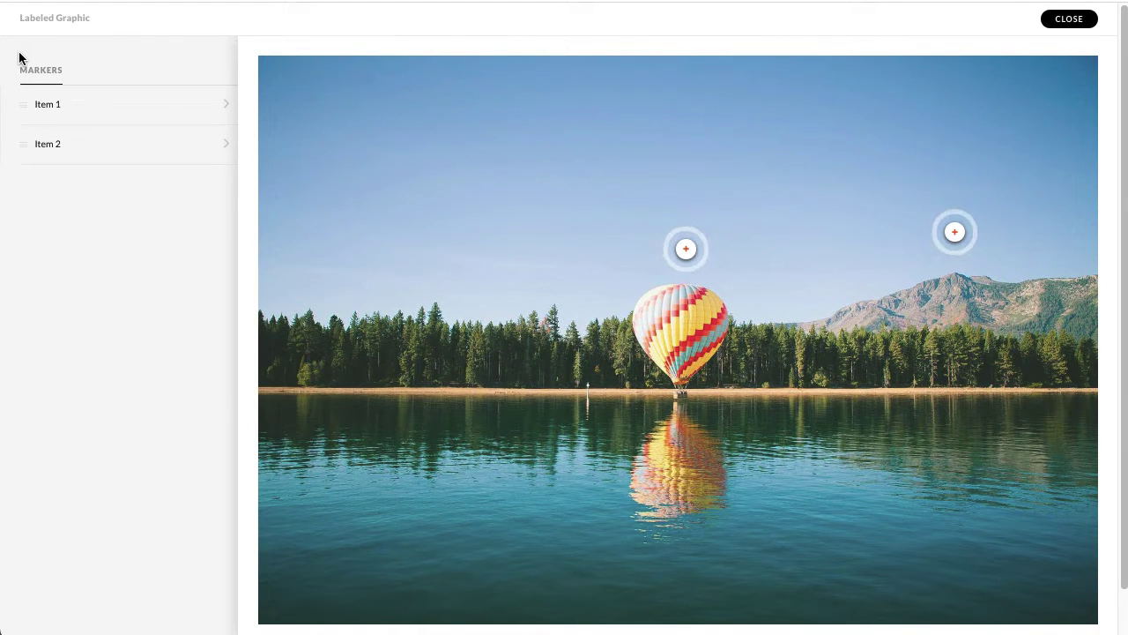
scroll(280, 240, down, 1)
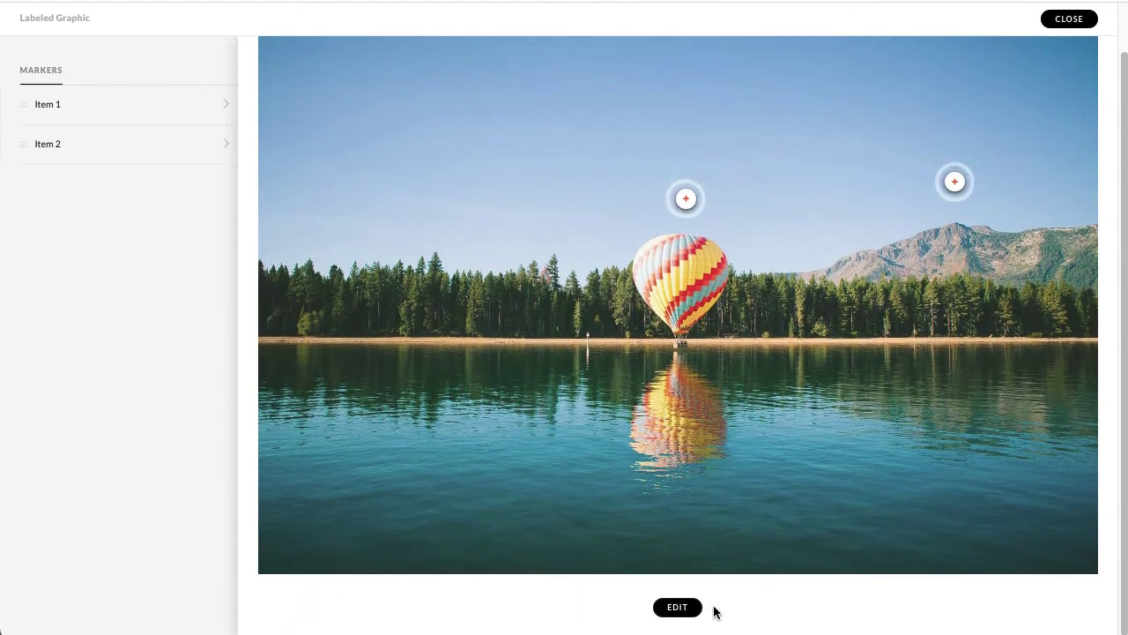
click(684, 610)
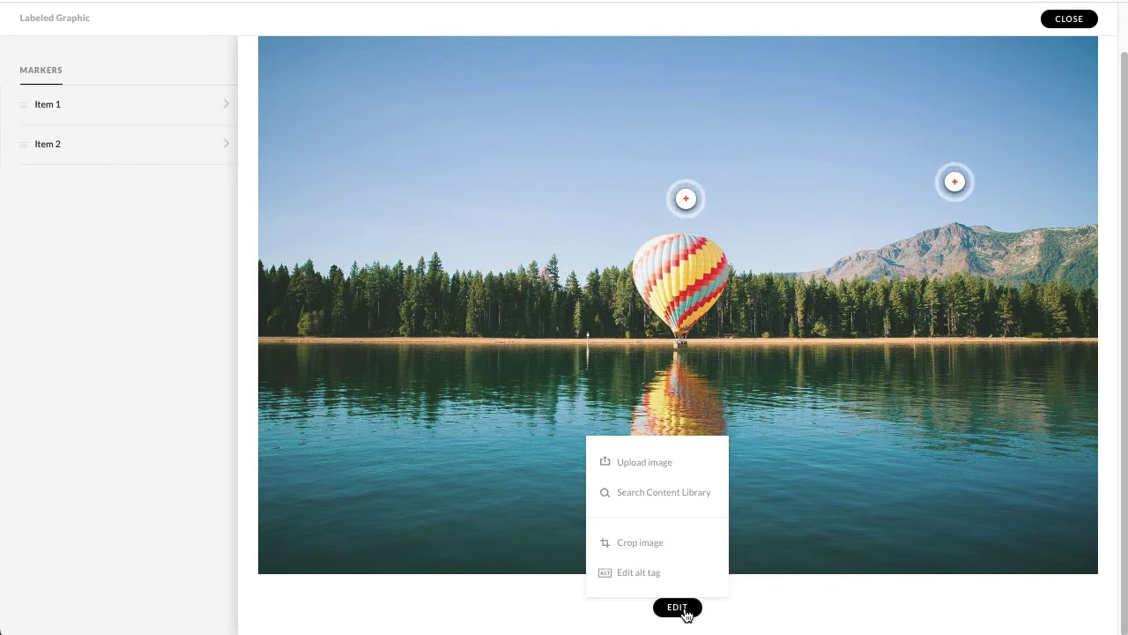
click(667, 467)
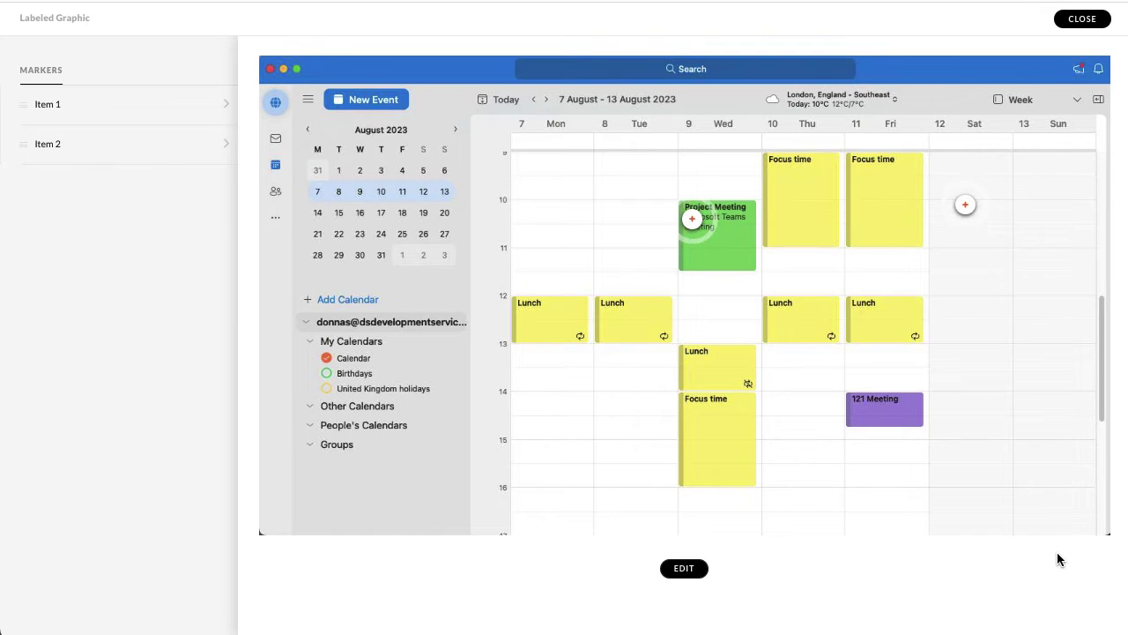
click(686, 573)
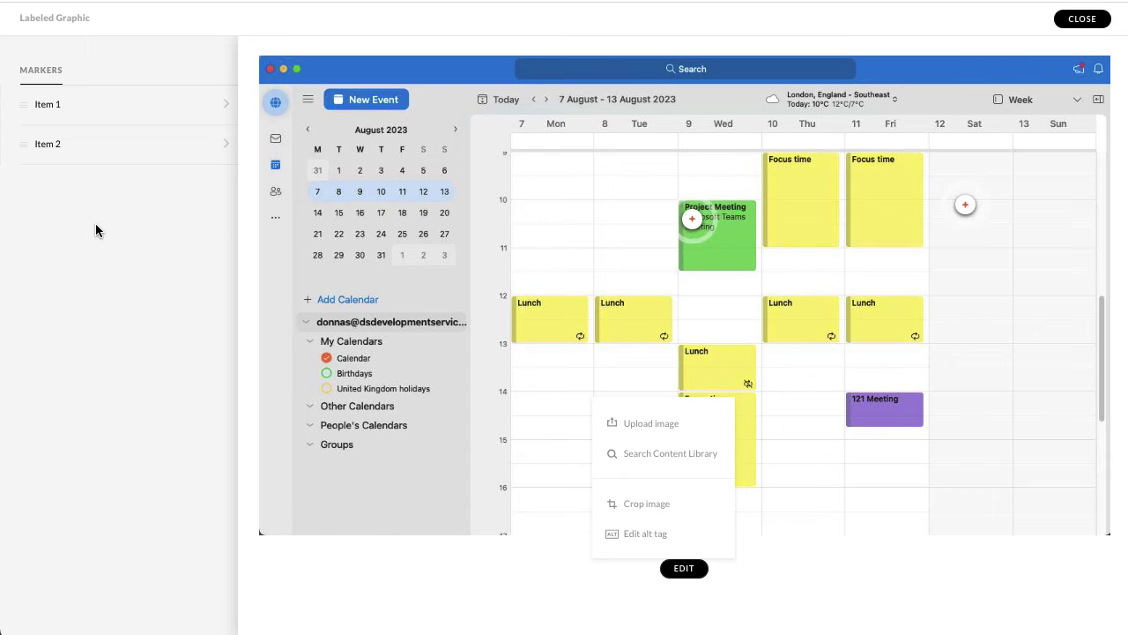
Retitle the Item 1 marker card as "Calendar blocks"
click(99, 111)
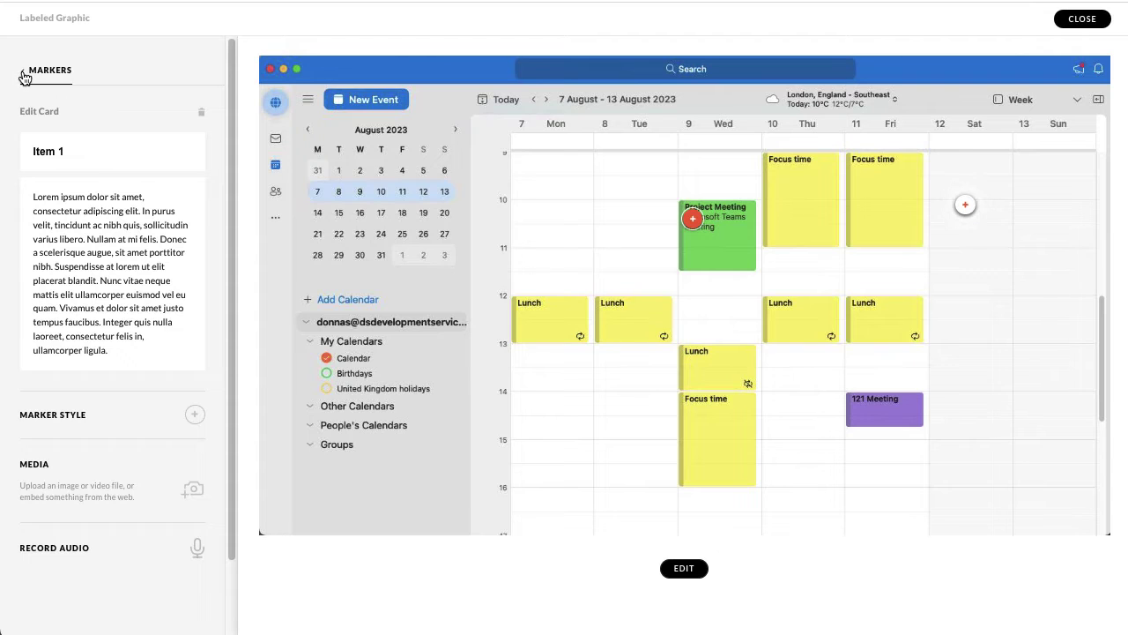
click(25, 75)
click(77, 115)
triple_click(83, 154)
text(Calendar blocks)
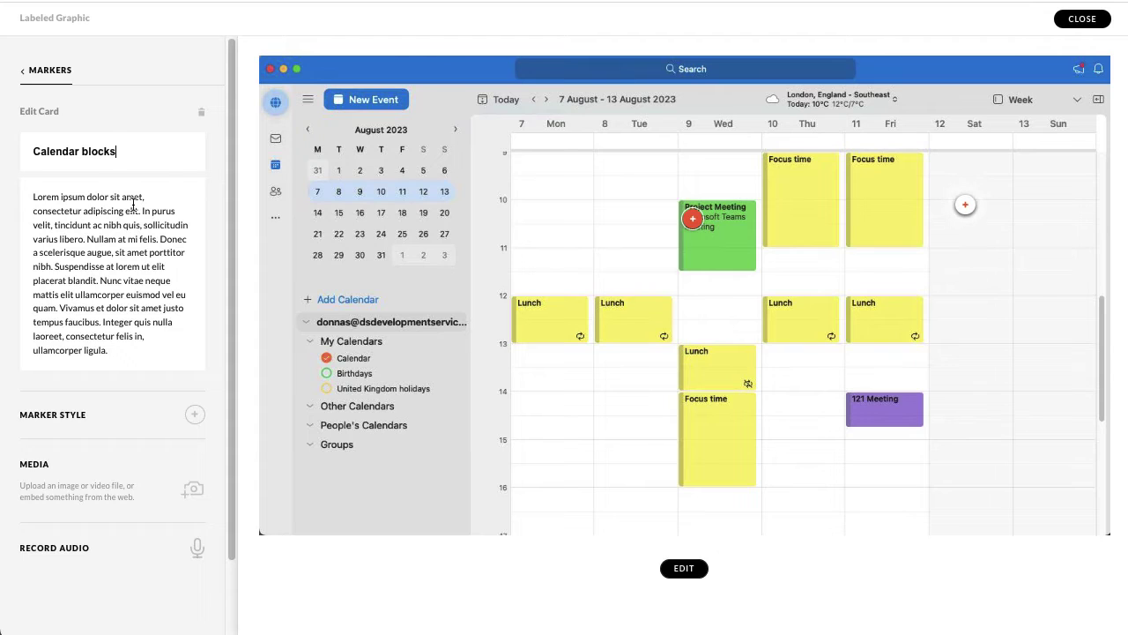
Replace the placeholder description on the Calendar blocks card with "Calendar details"
click(115, 349)
drag(37, 196, 32, 193)
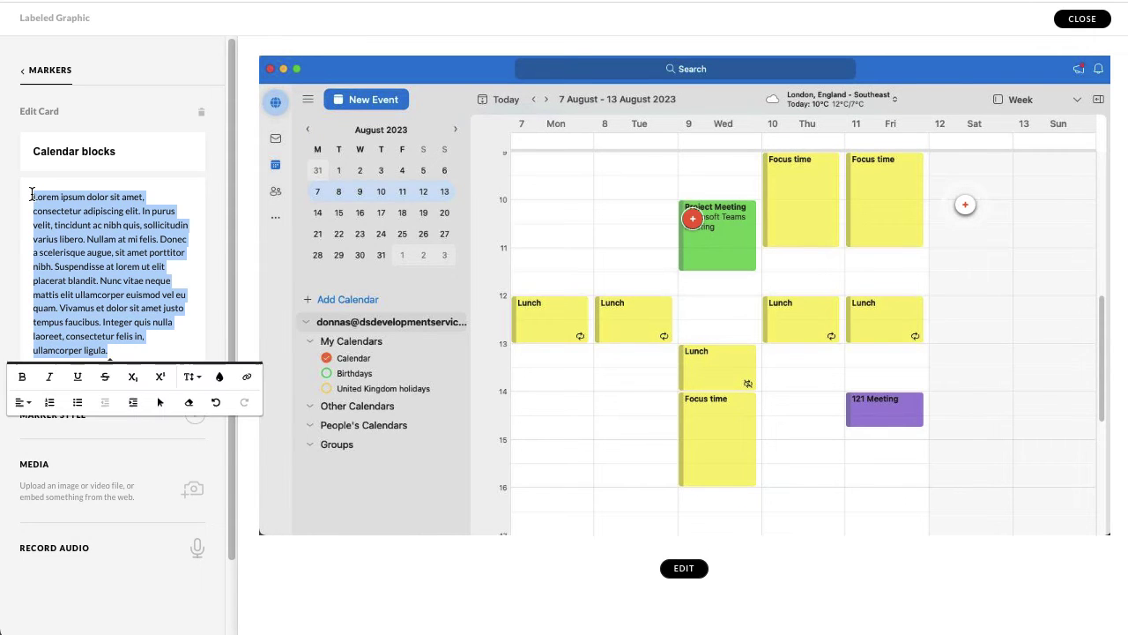
text(Cla)
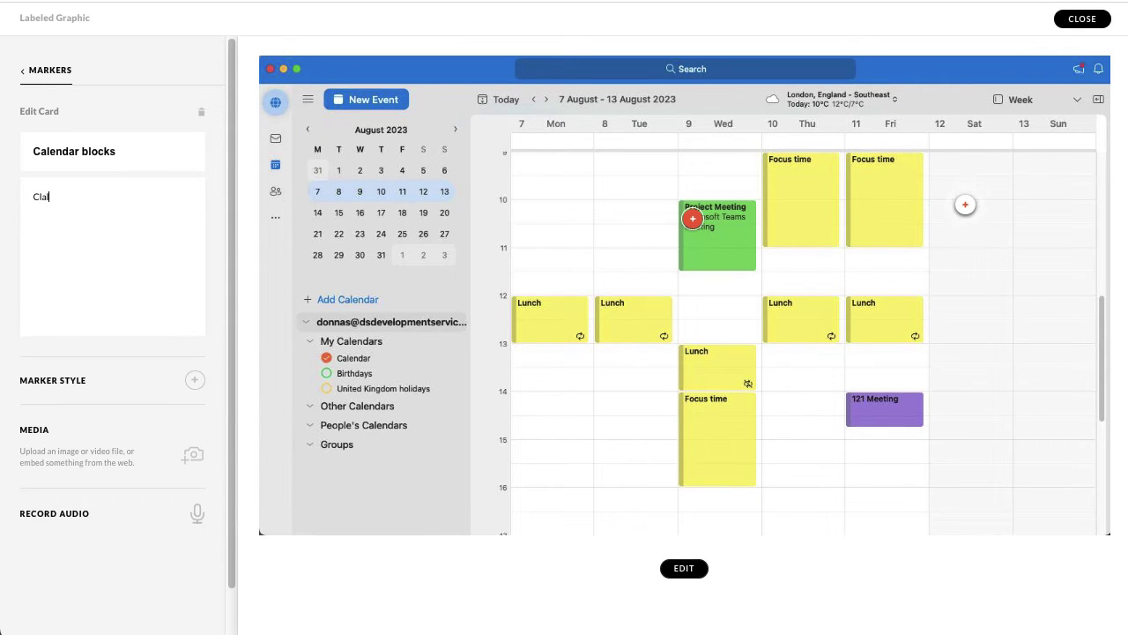
key(BackSpace)
key(BackSpace)
text(alendar details)
key(BackSpace)
key(BackSpace)
key(BackSpace)
text(ils)
drag(102, 195, 24, 205)
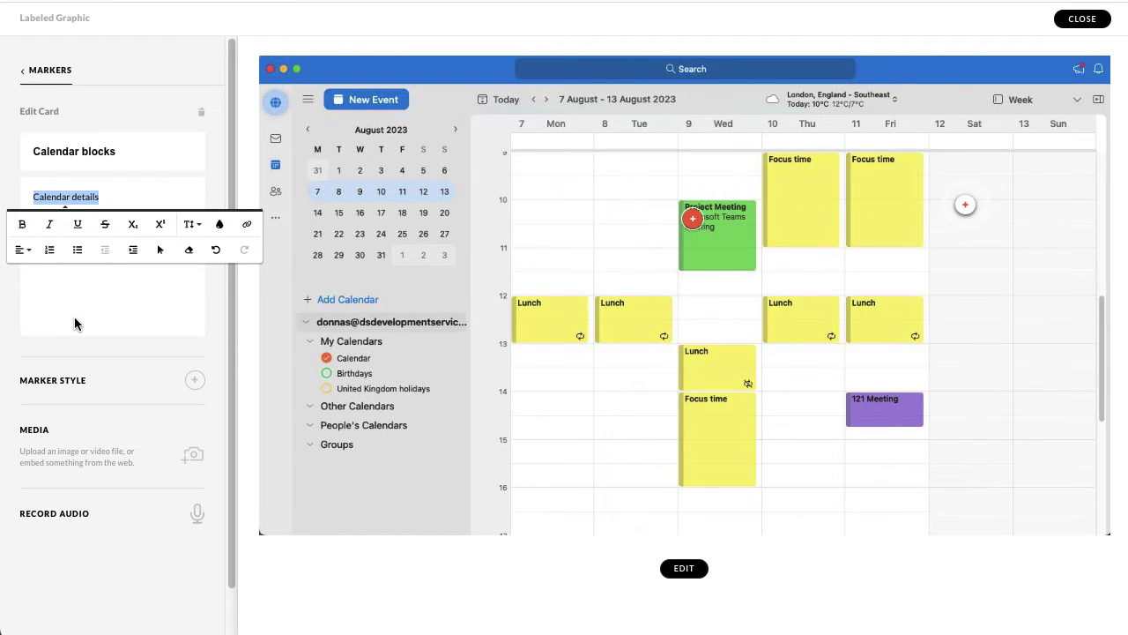
Set the Calendar blocks marker's style to the number 1 symbol
click(102, 385)
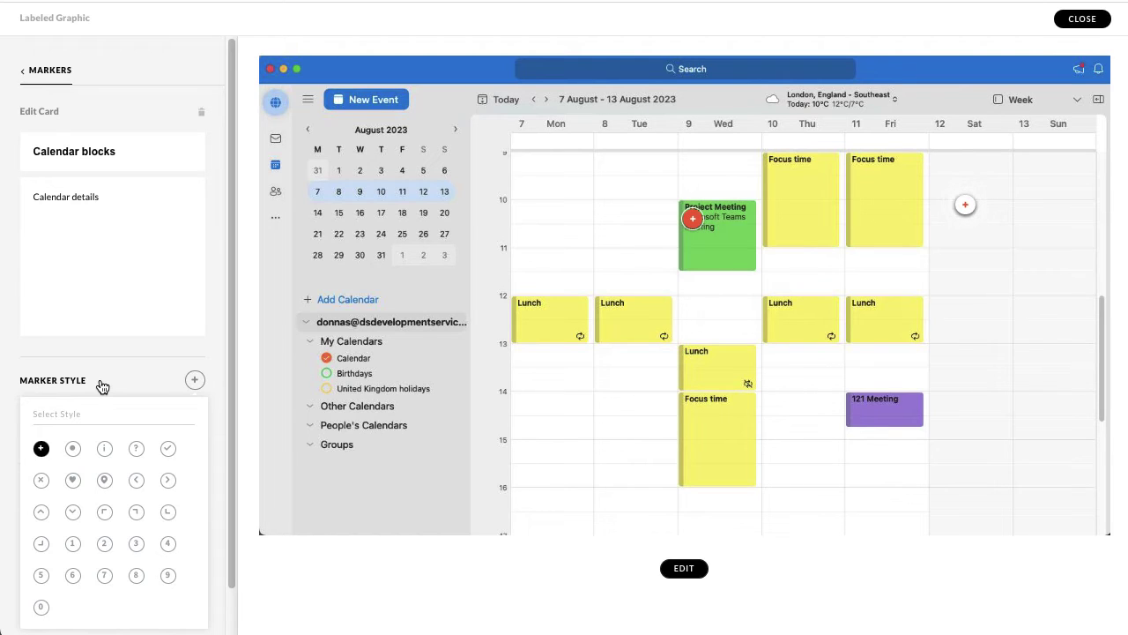
click(72, 543)
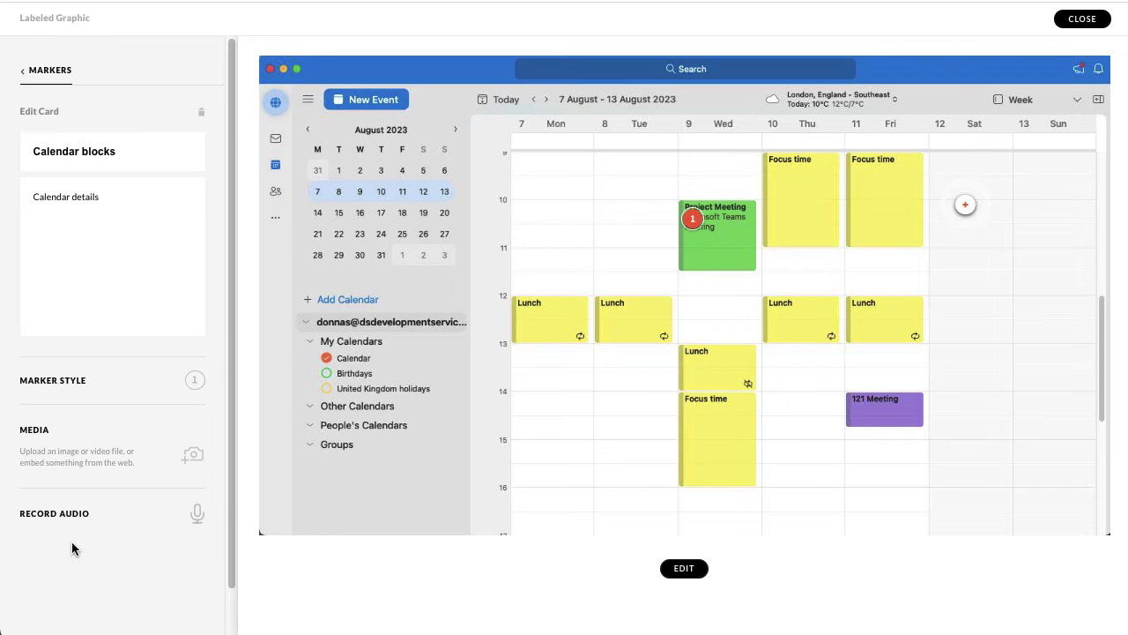
Try the location pin and question mark styles on the Calendar blocks marker, ending back on number 1
click(195, 381)
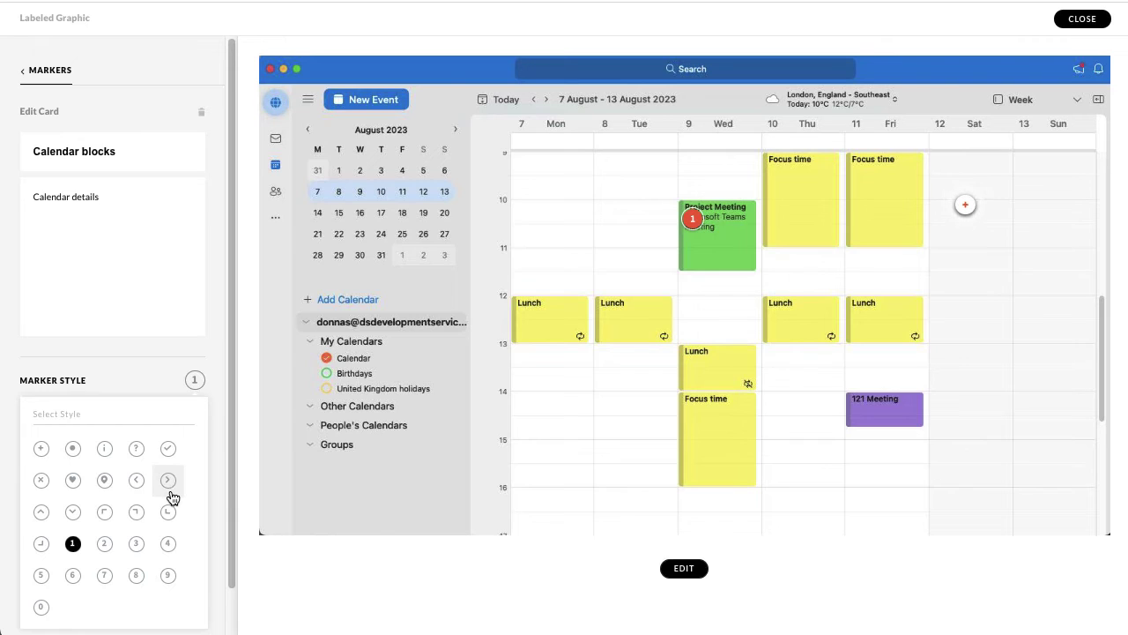
click(106, 482)
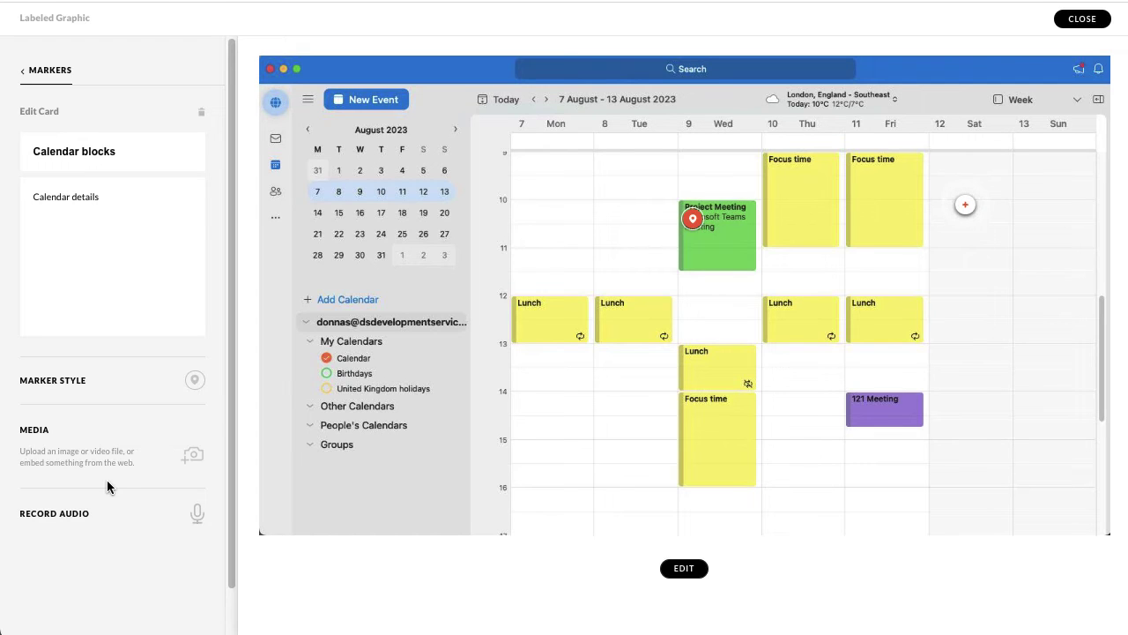
click(113, 381)
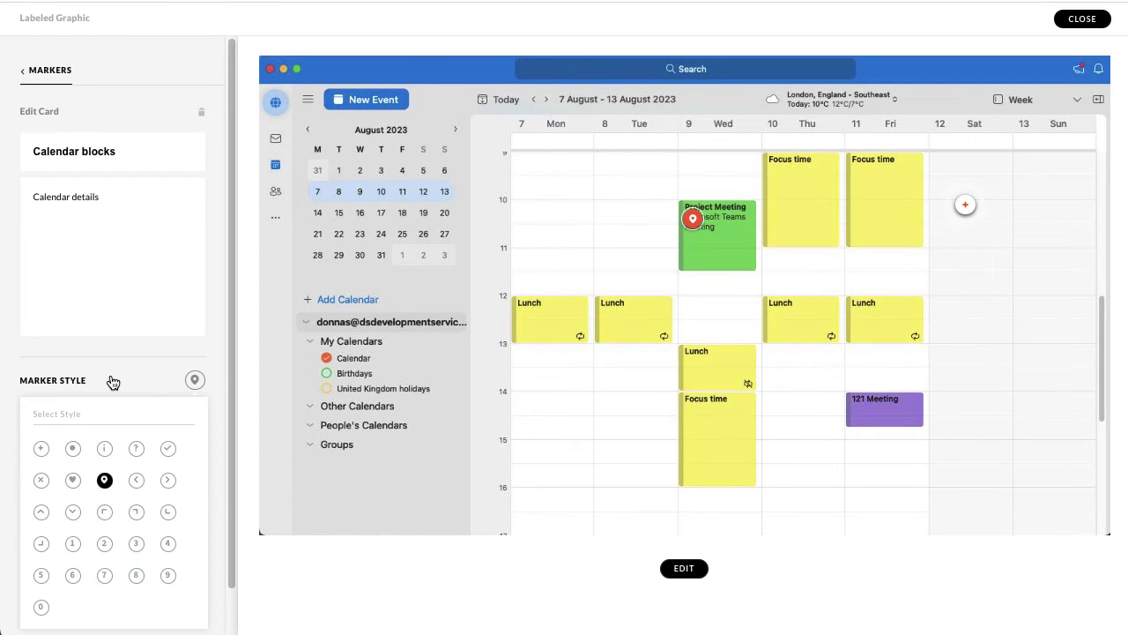
click(137, 447)
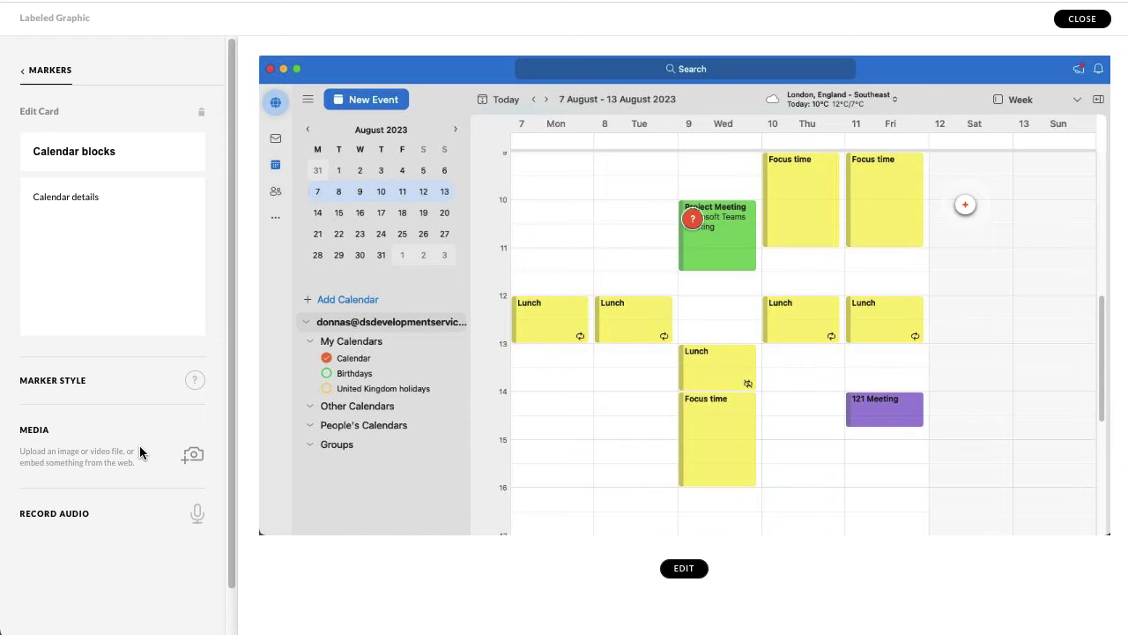
click(159, 379)
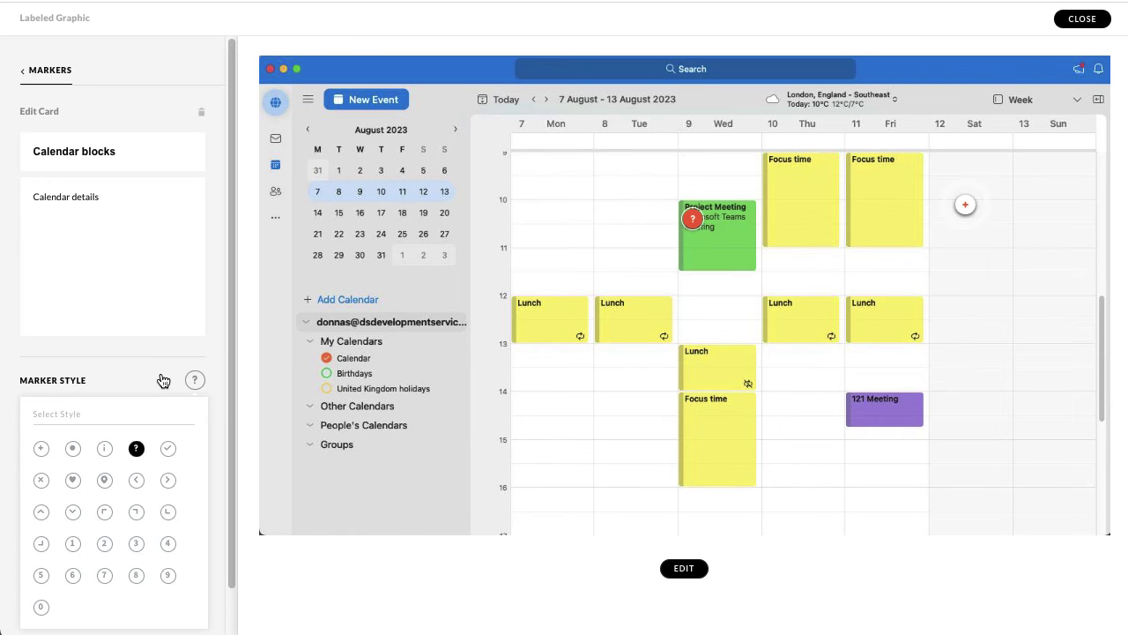
click(73, 545)
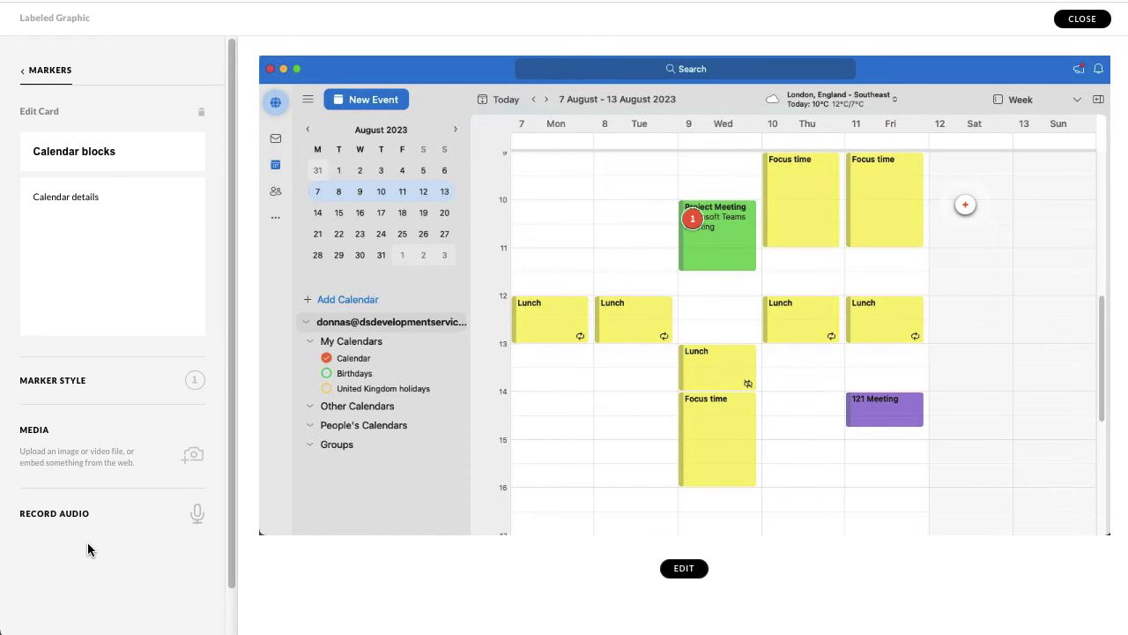
Retitle the Item 2 marker card as "Timezones" and replace its placeholder description with "Timezones"
click(26, 70)
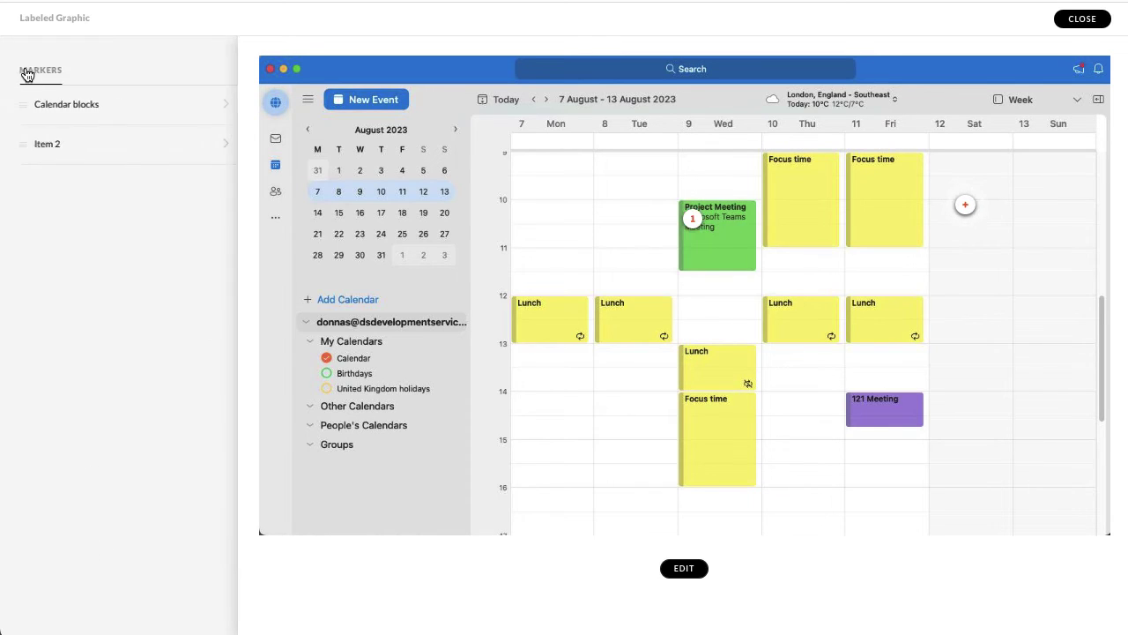
click(79, 145)
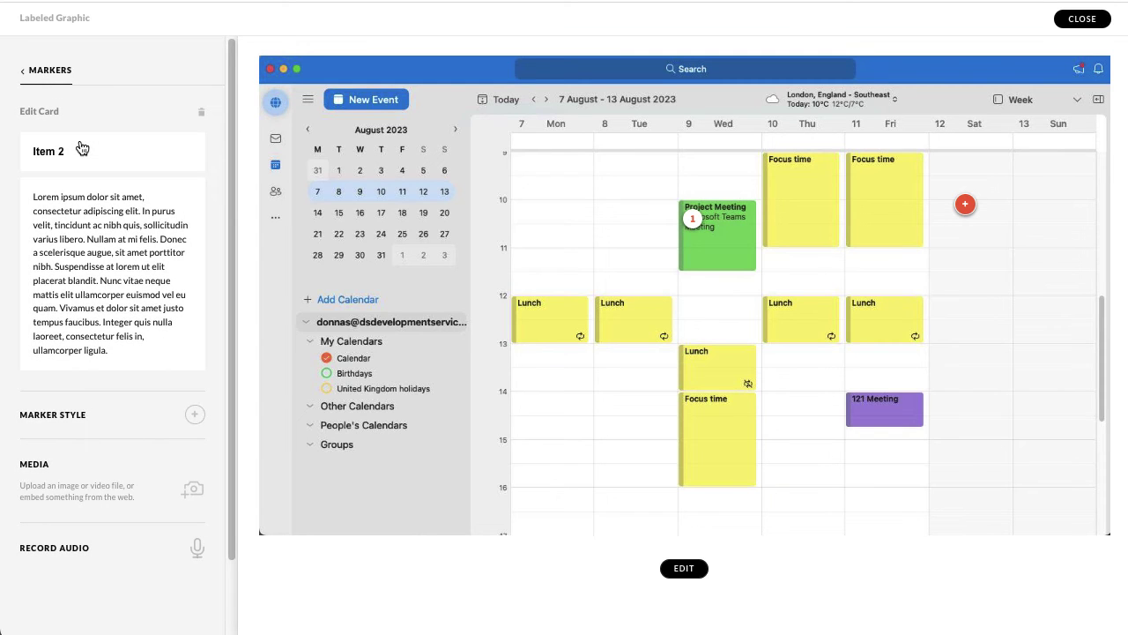
triple_click(80, 151)
text(Timezones)
drag(113, 350, 21, 201)
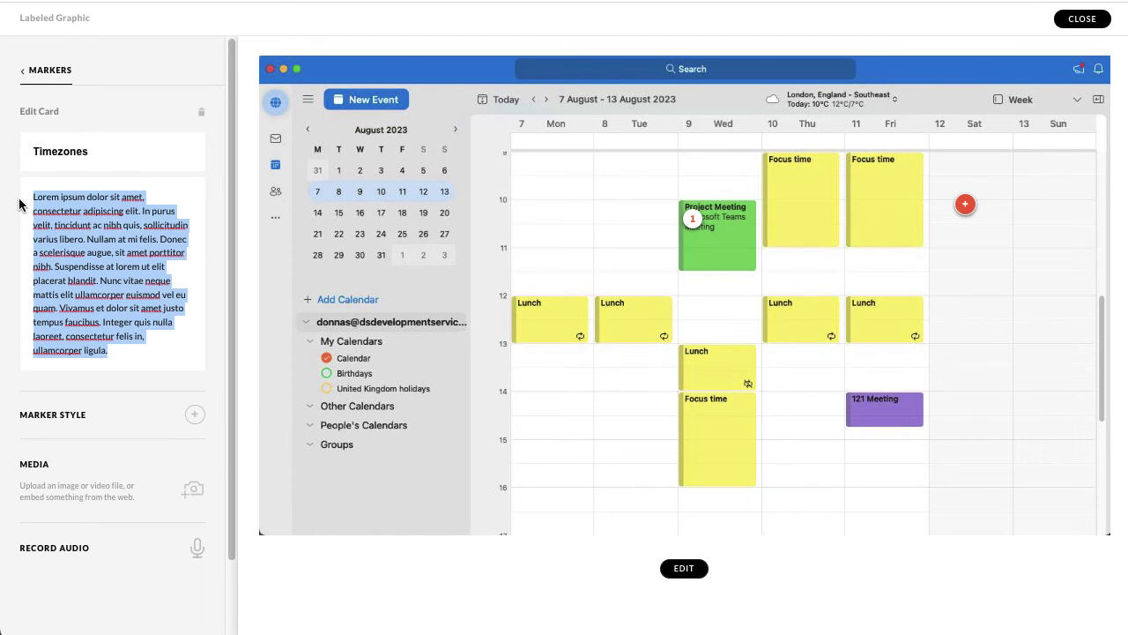
text(Timezones)
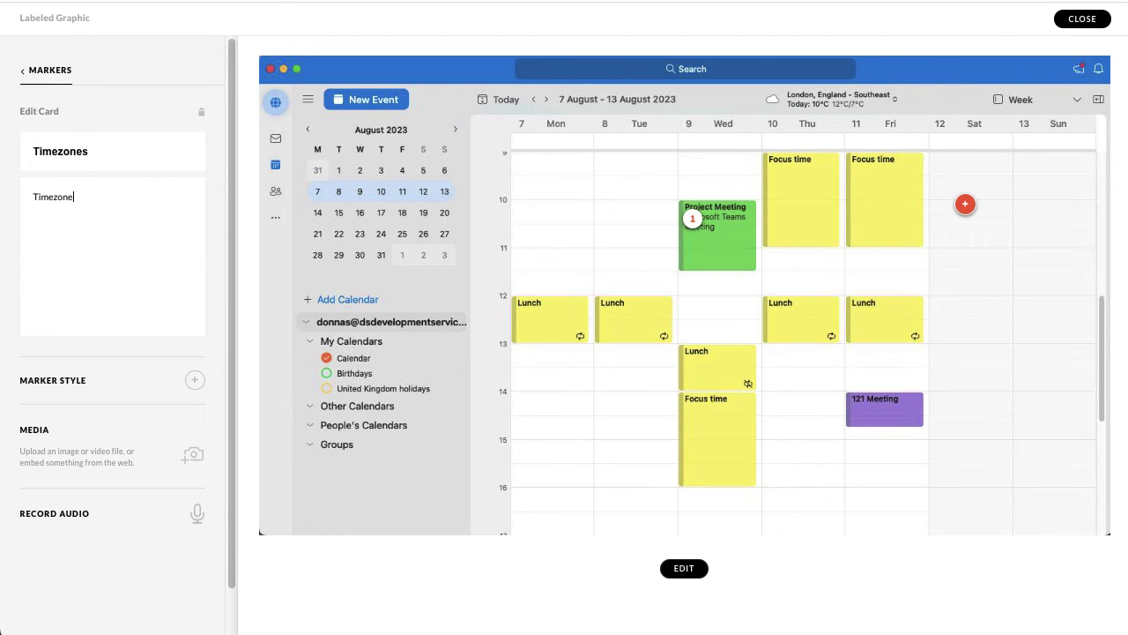
Set the Timezones marker's style to the number 2, move it onto the hour column near 11, and close the editor
click(108, 388)
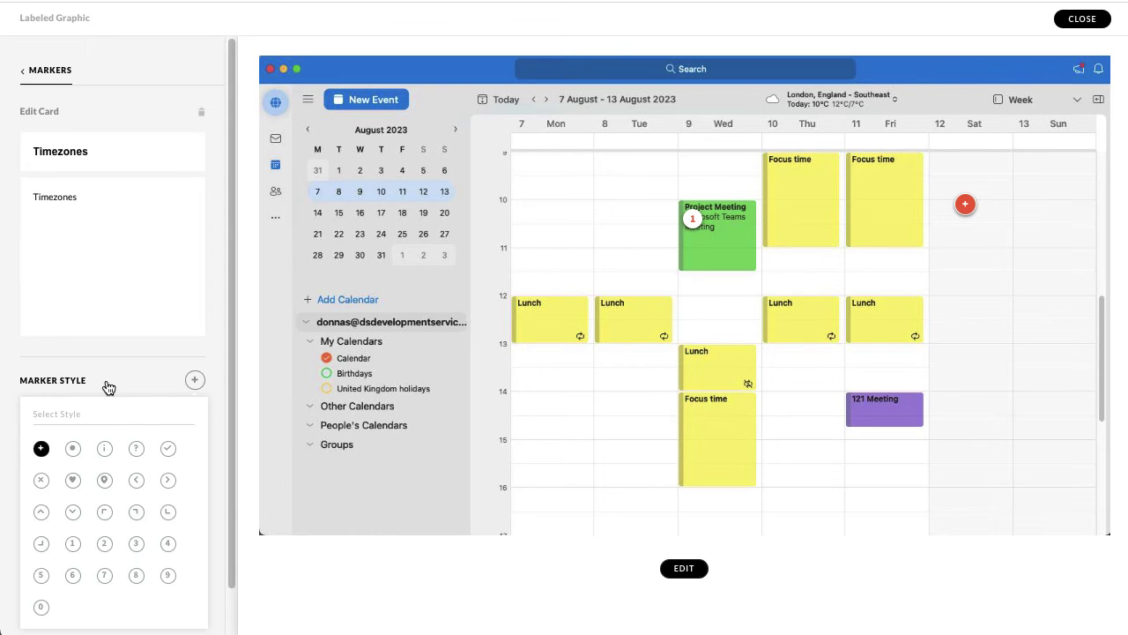
click(103, 547)
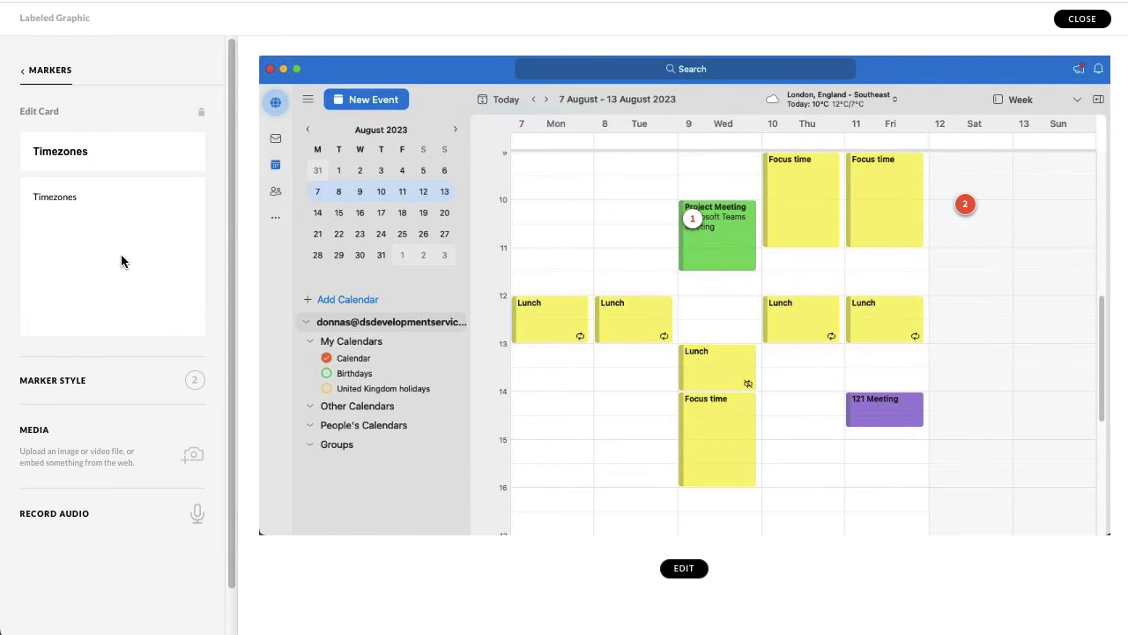
click(26, 72)
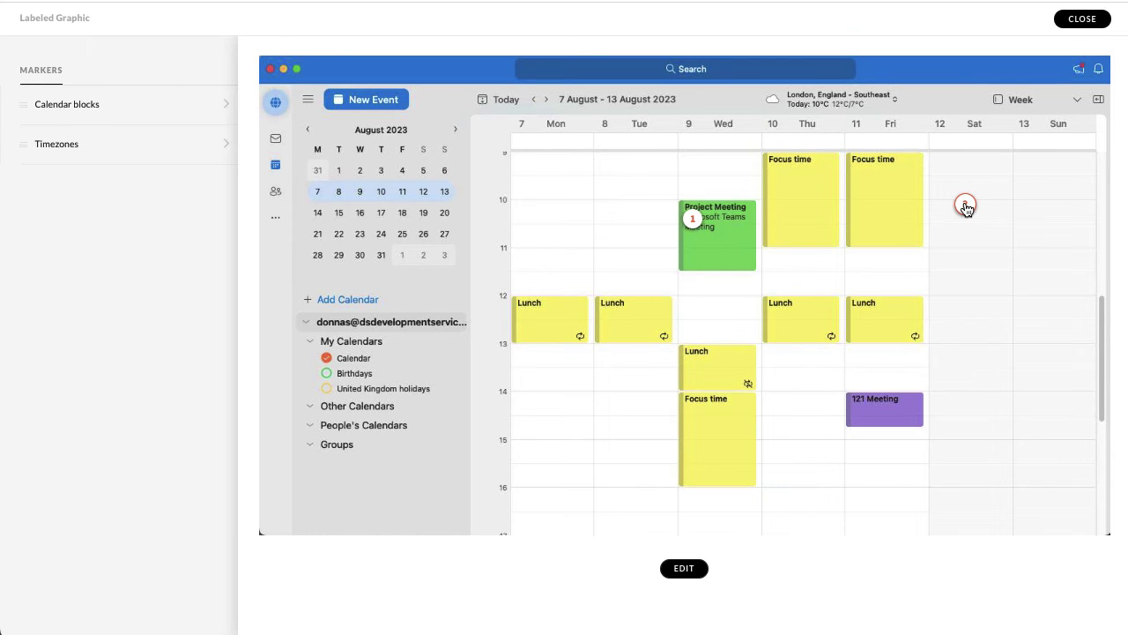
mouse_move(966, 205)
mouse_down()
mouse_move(549, 255)
mouse_move(487, 248)
mouse_move(496, 240)
mouse_up()
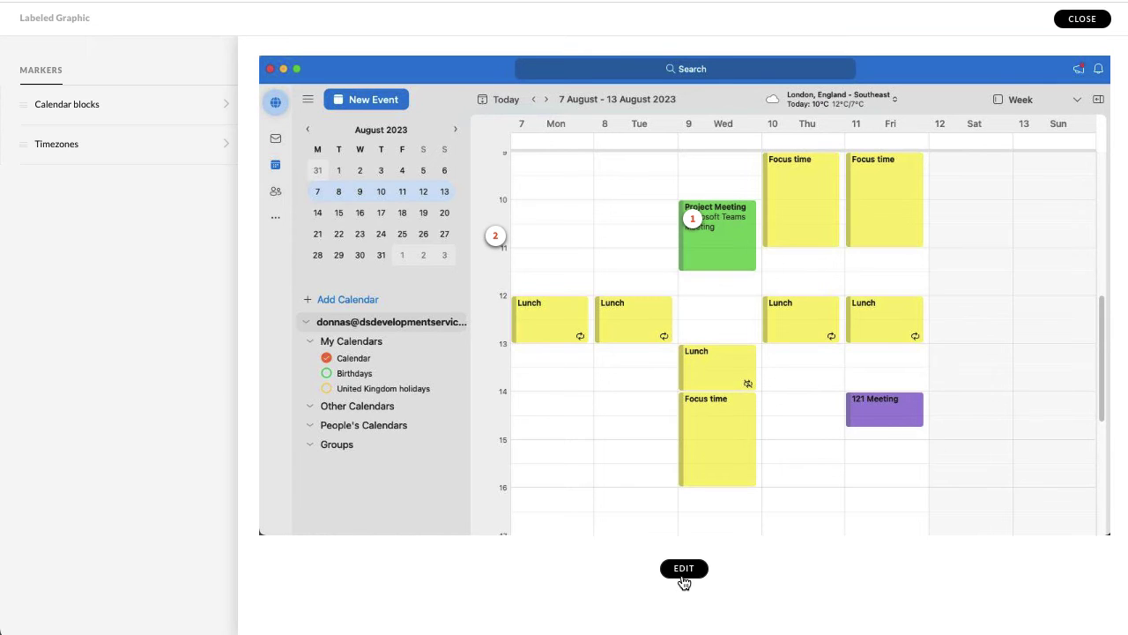
click(1075, 25)
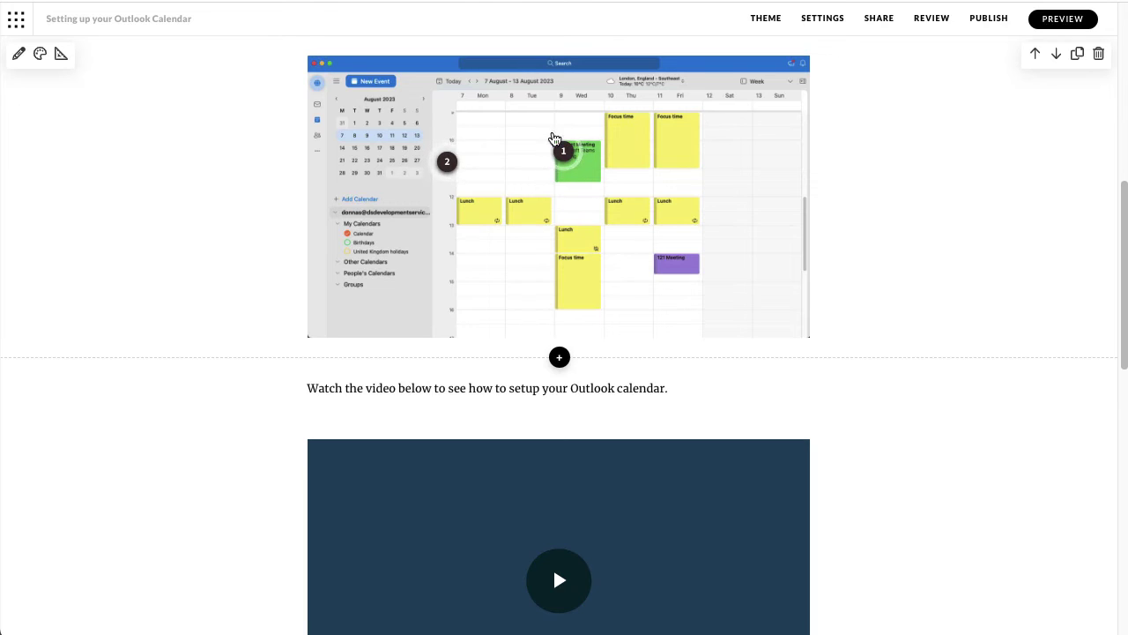
Check the marker cards in the lesson by stepping through Calendar blocks and Timezones
click(565, 153)
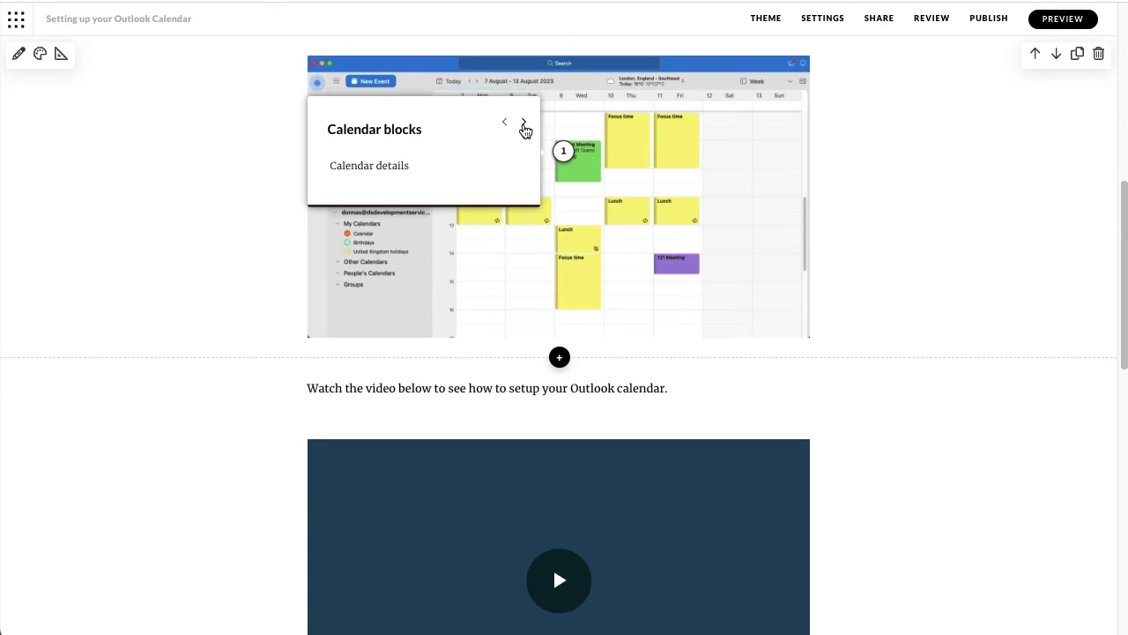
click(523, 124)
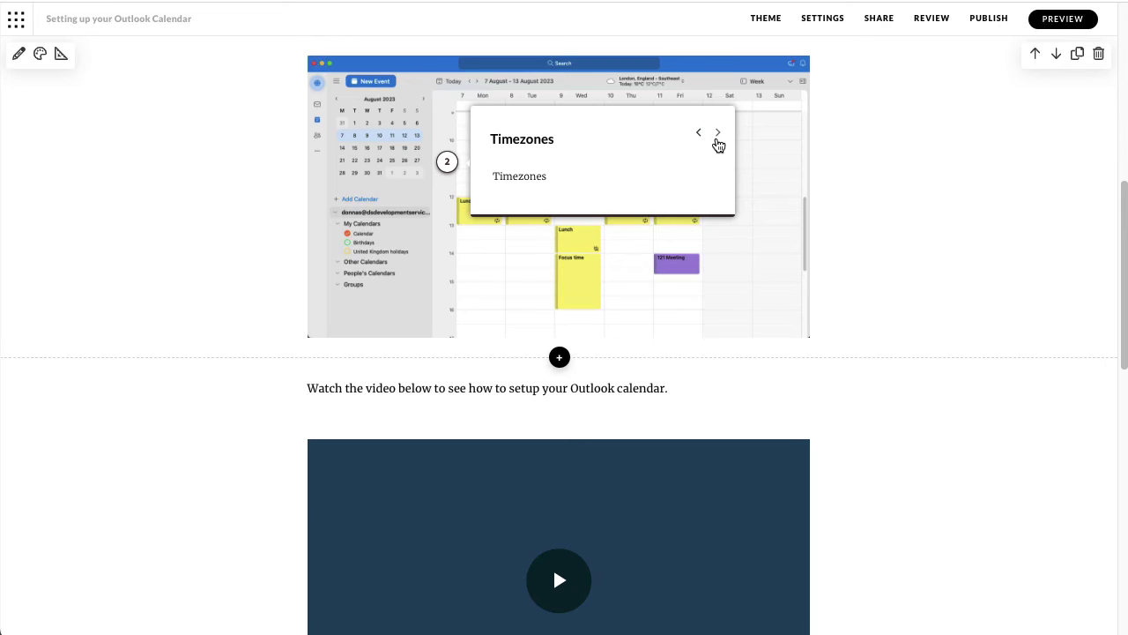
click(719, 139)
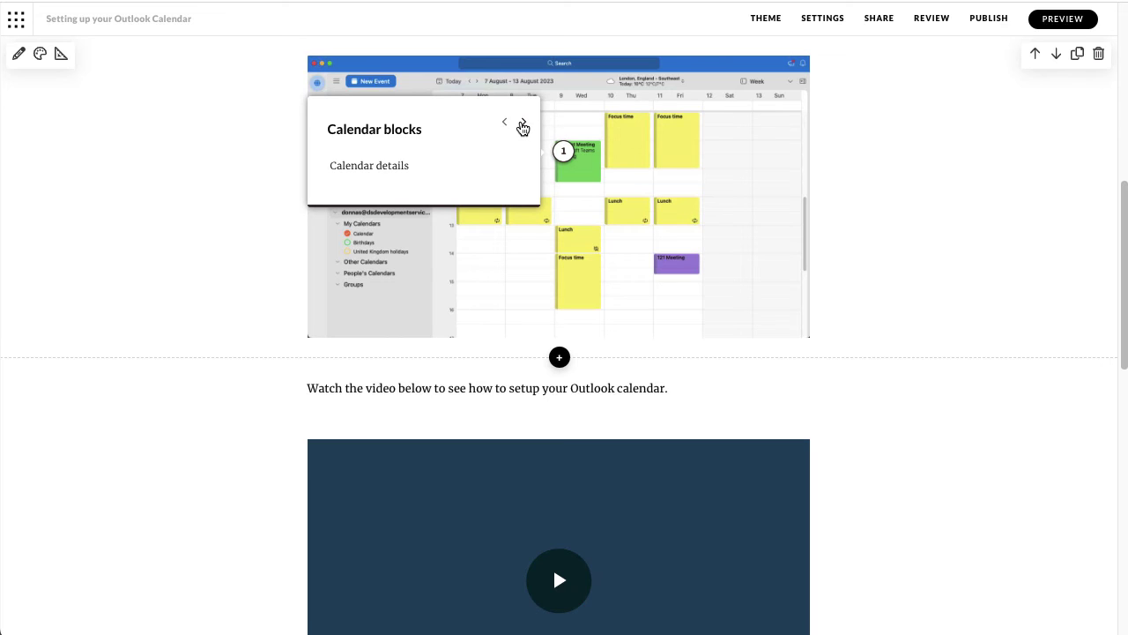
click(200, 267)
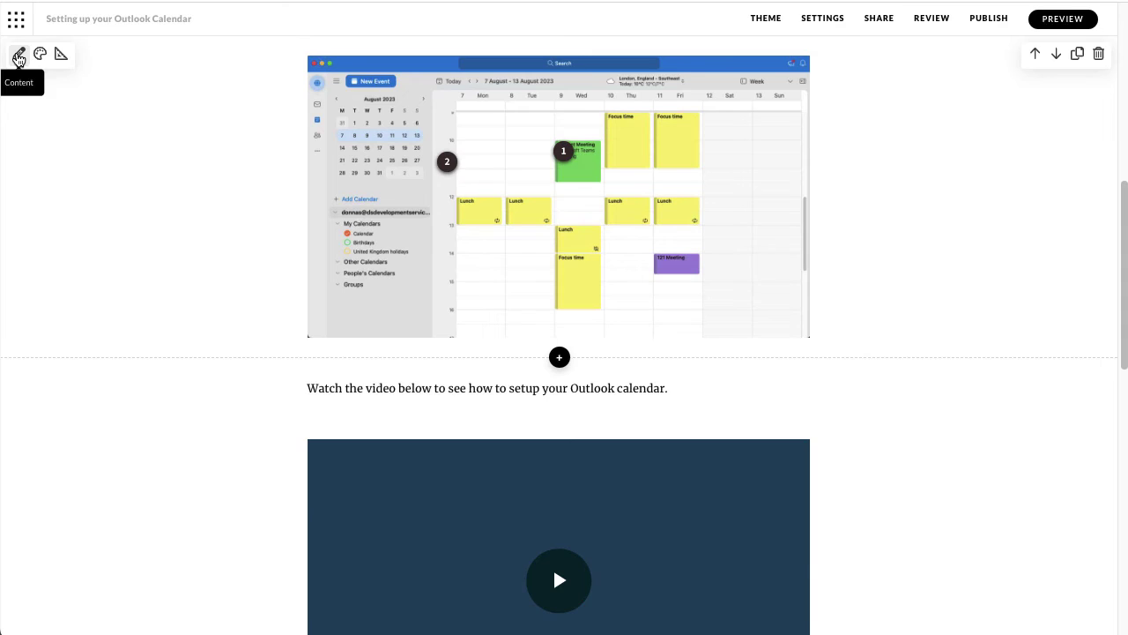
Add a third marker to the labeled graphic near the United Kingdom holidays calendar and give it the number 3 style
click(19, 57)
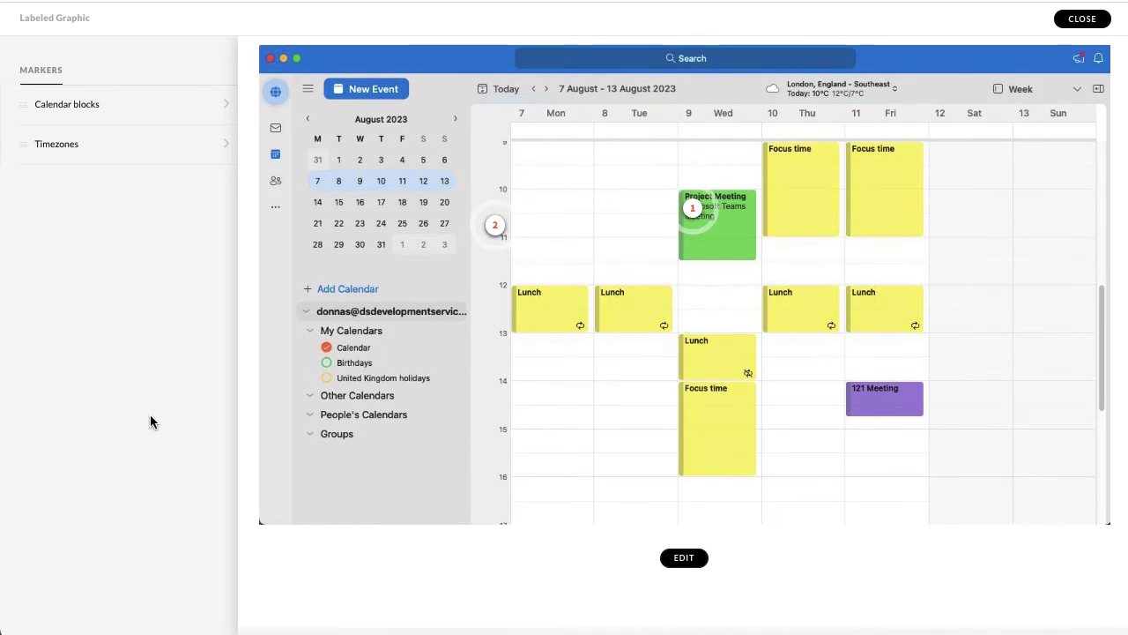
click(97, 144)
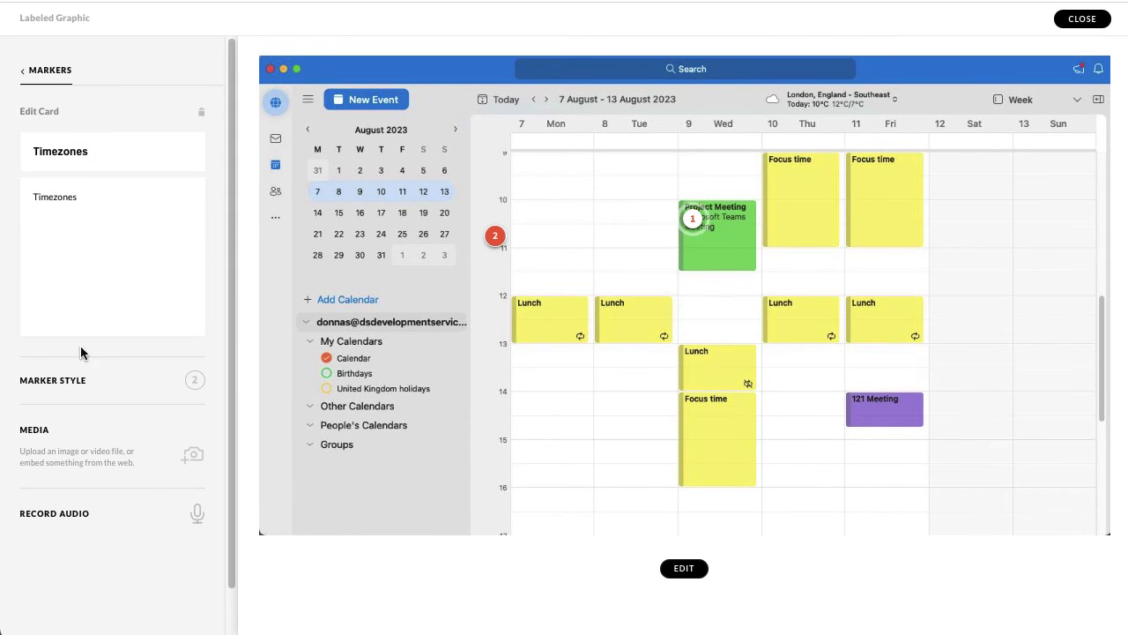
click(29, 81)
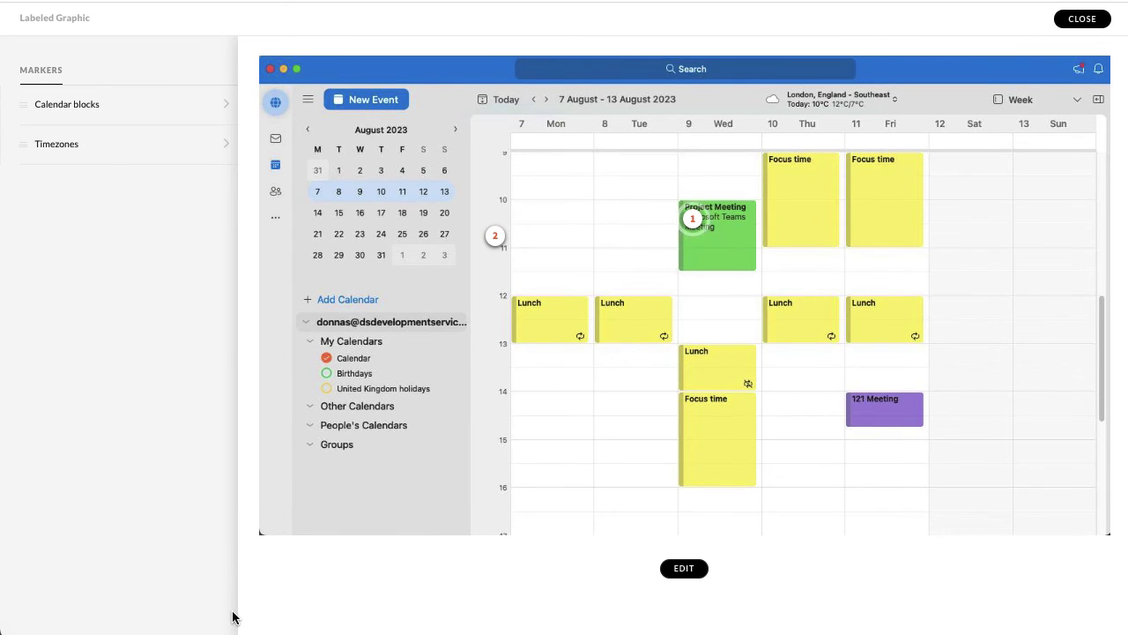
click(360, 398)
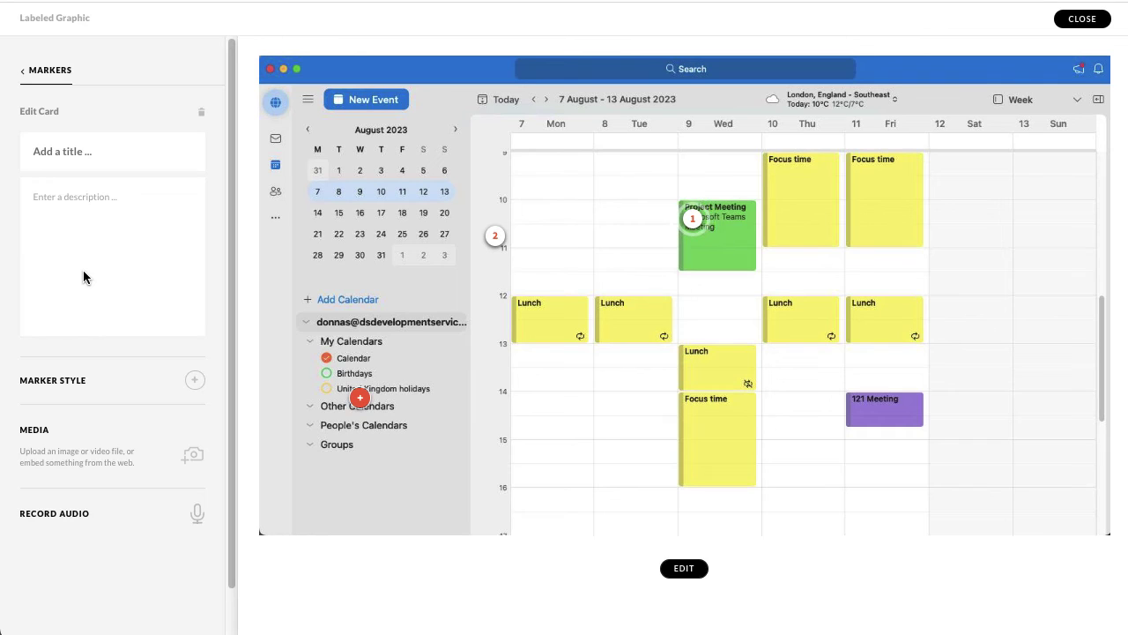
click(95, 392)
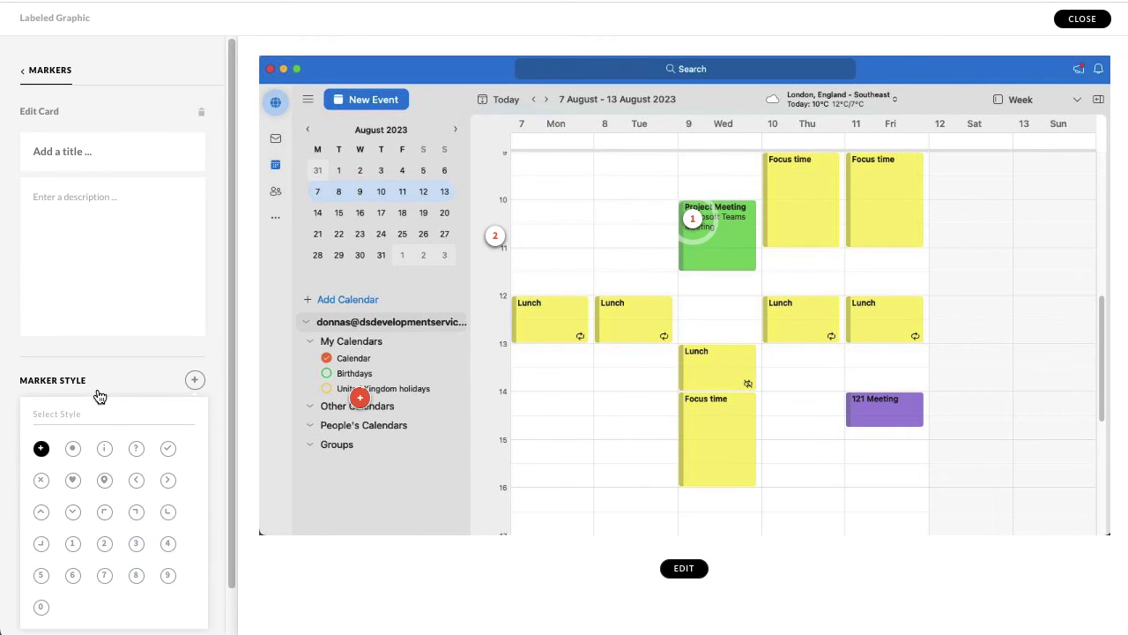
click(135, 543)
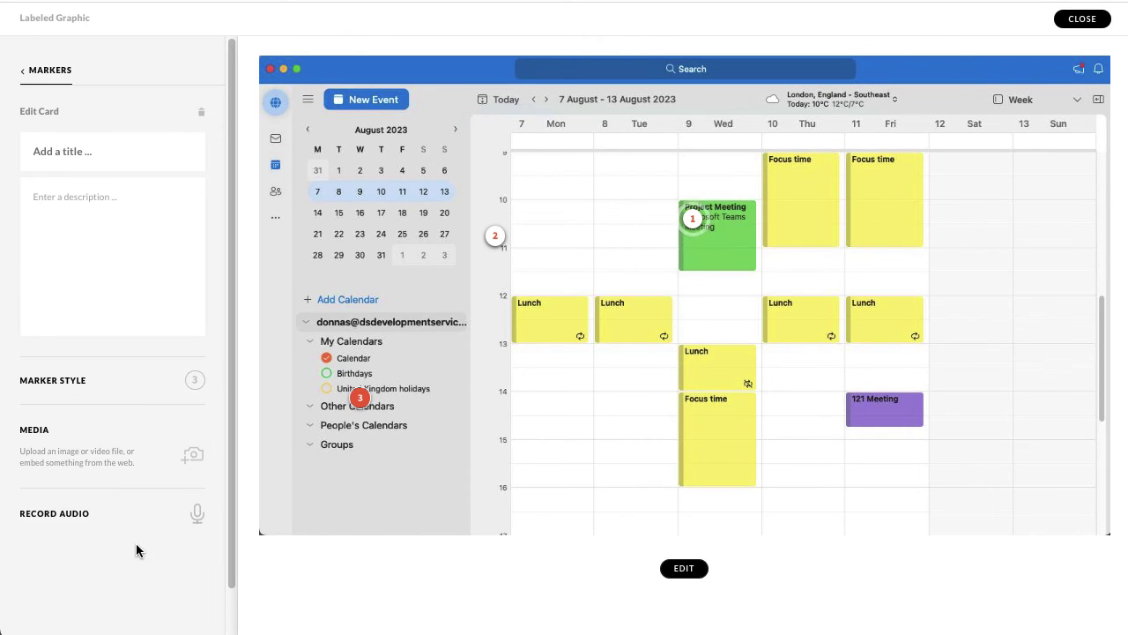
Title the new marker "Test", reorder it below Timezones in the marker list, and close the editor
click(41, 144)
text(Test)
click(21, 72)
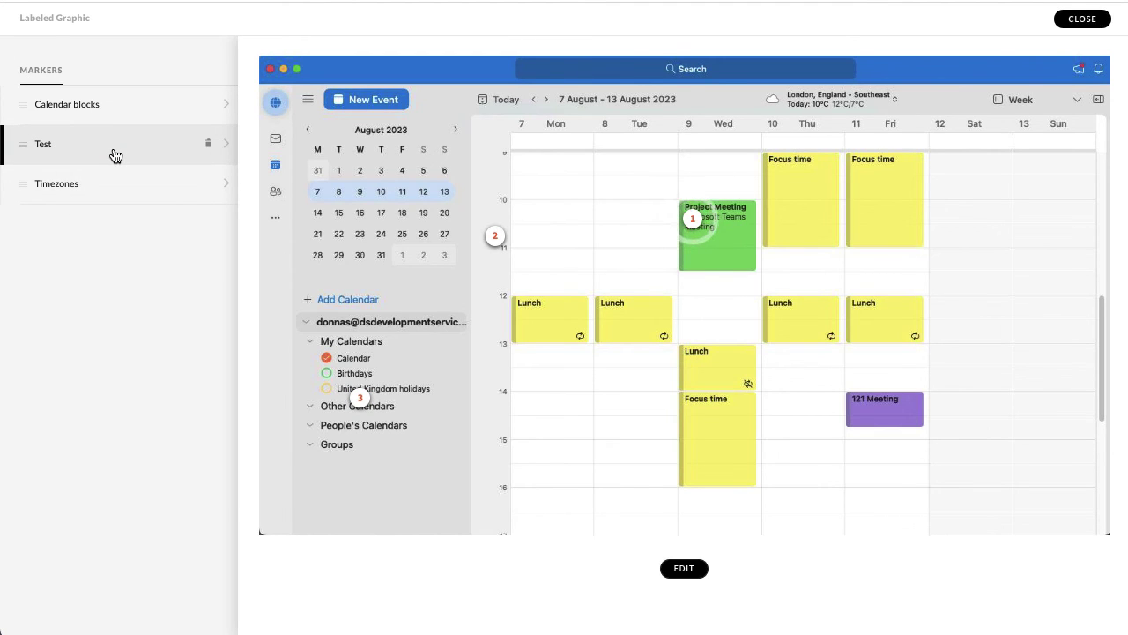
drag(113, 154, 111, 192)
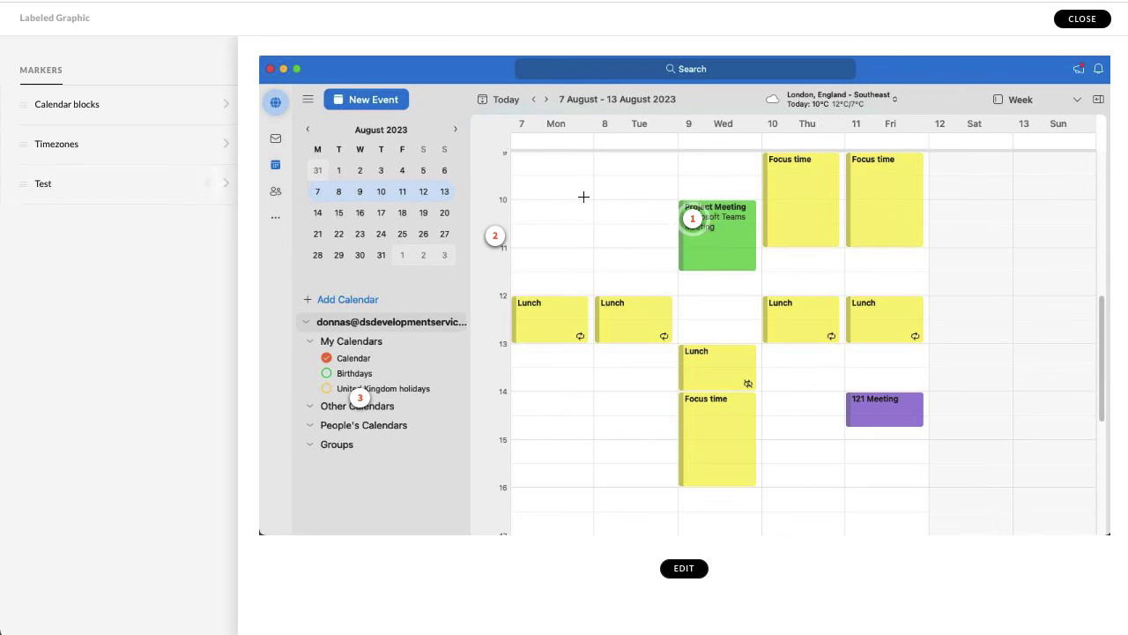
click(1082, 20)
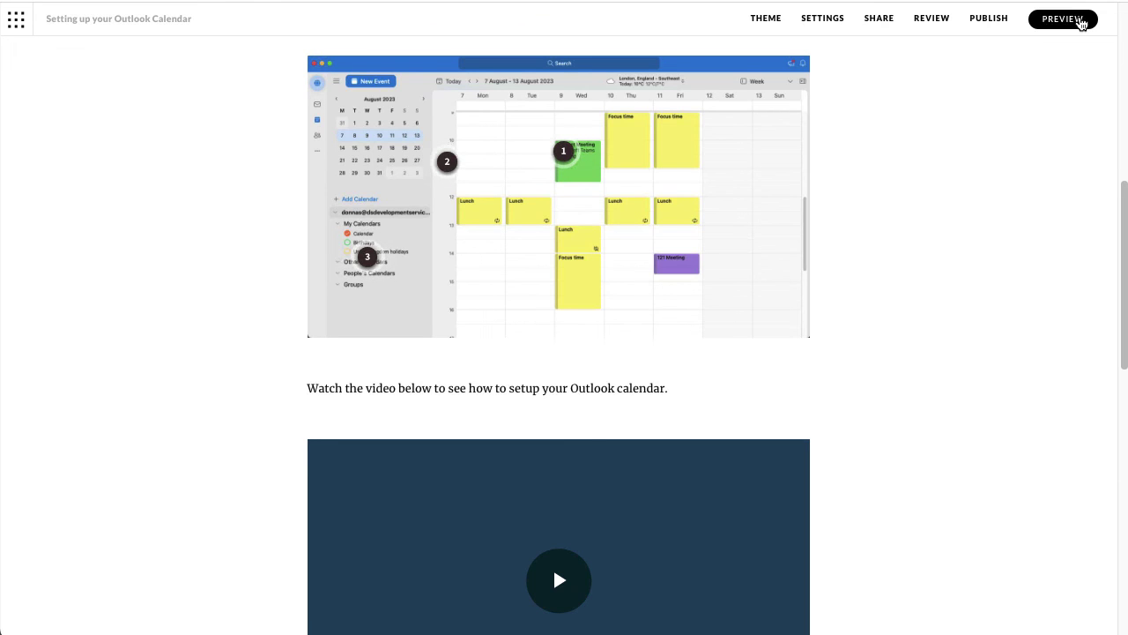
View the background color style options for the labeled graphic block
mouse_move(184, 136)
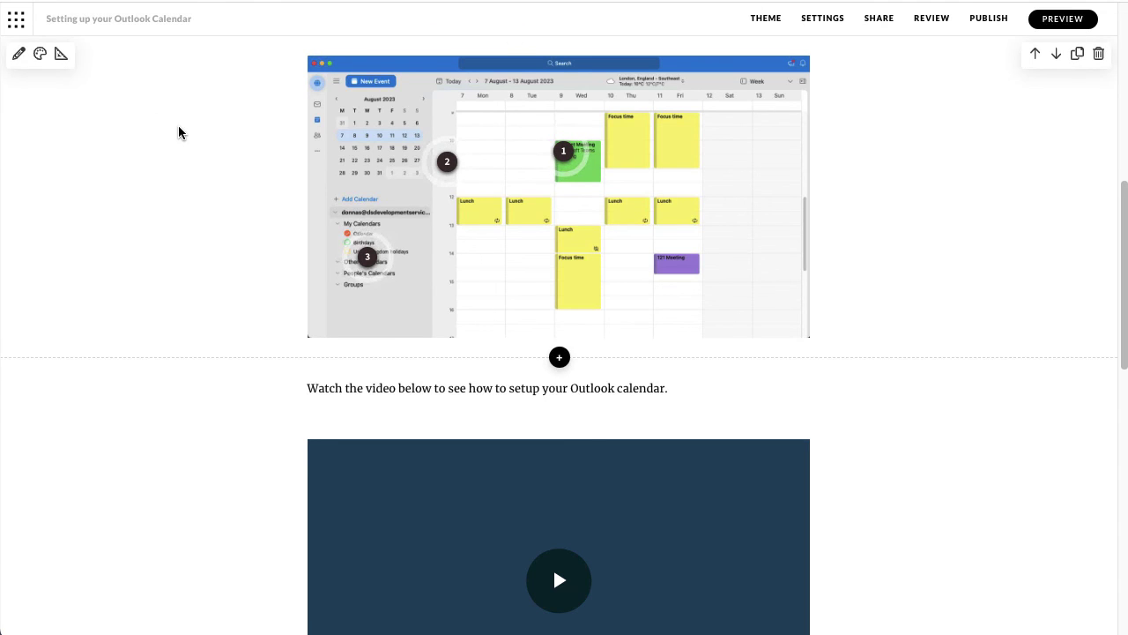
click(38, 56)
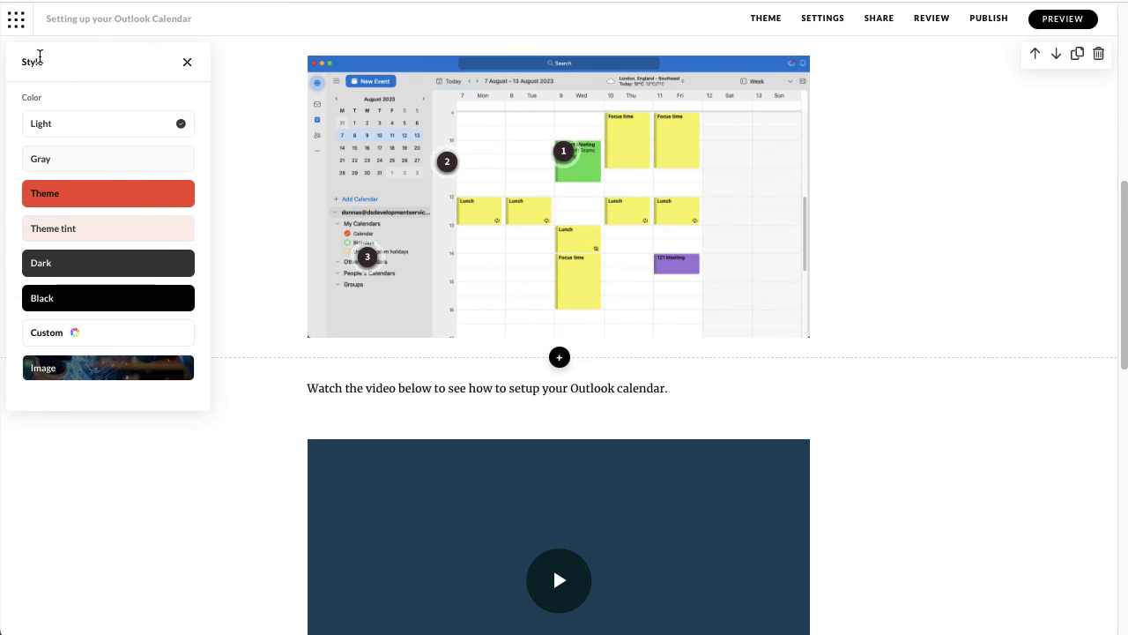
click(187, 64)
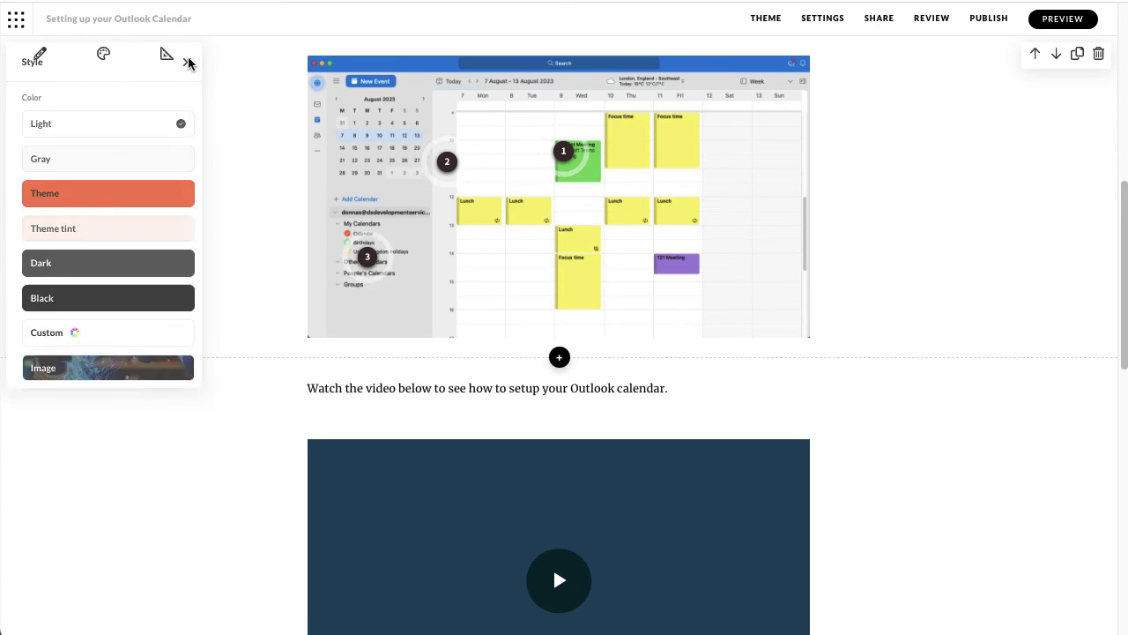
Try the Medium and Full width image widths on the labeled graphic, ending back on Small
click(62, 54)
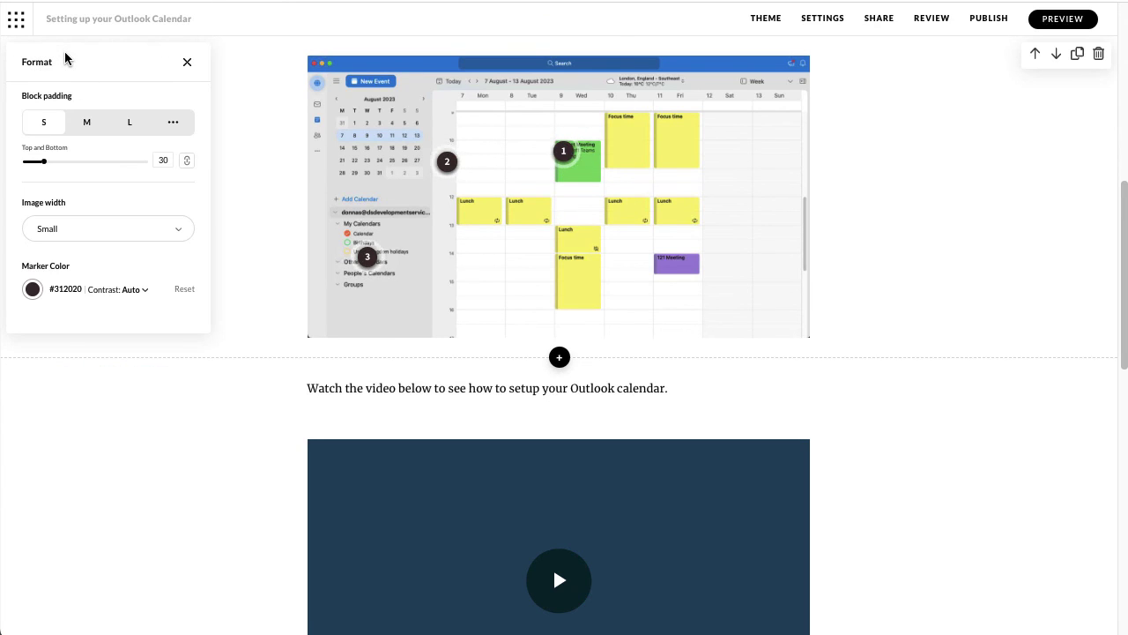
click(104, 231)
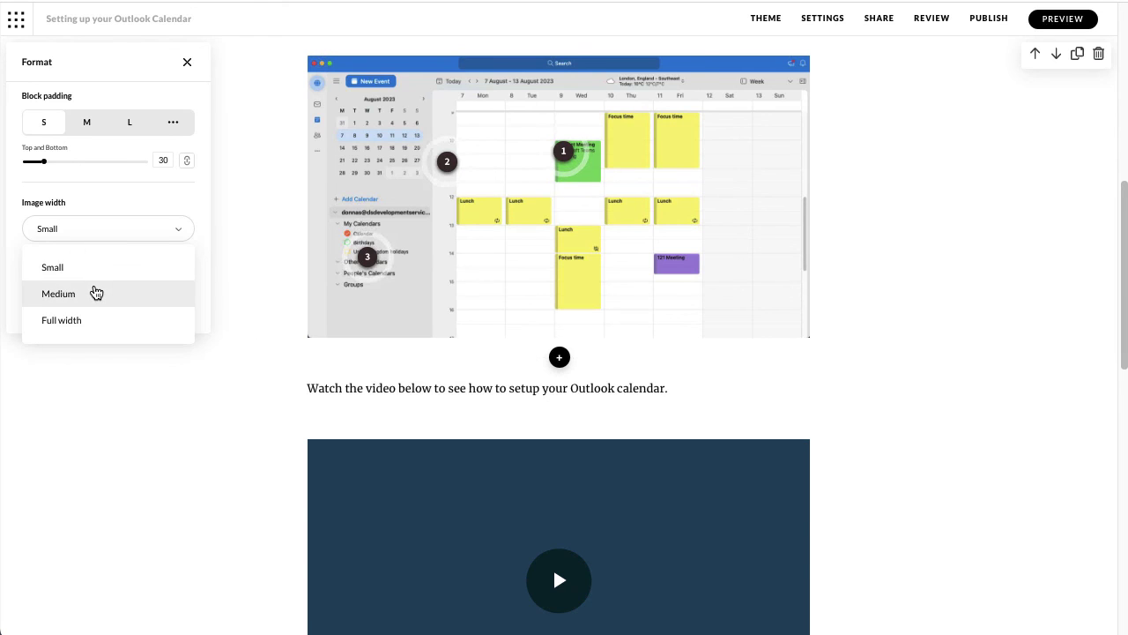
click(95, 292)
click(78, 235)
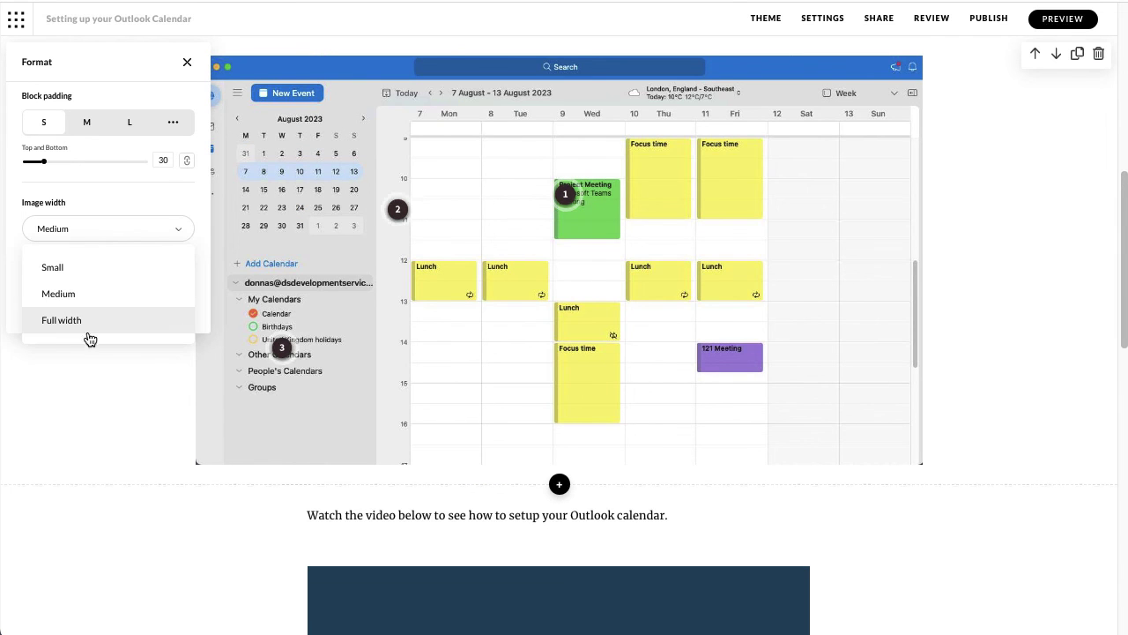
click(86, 325)
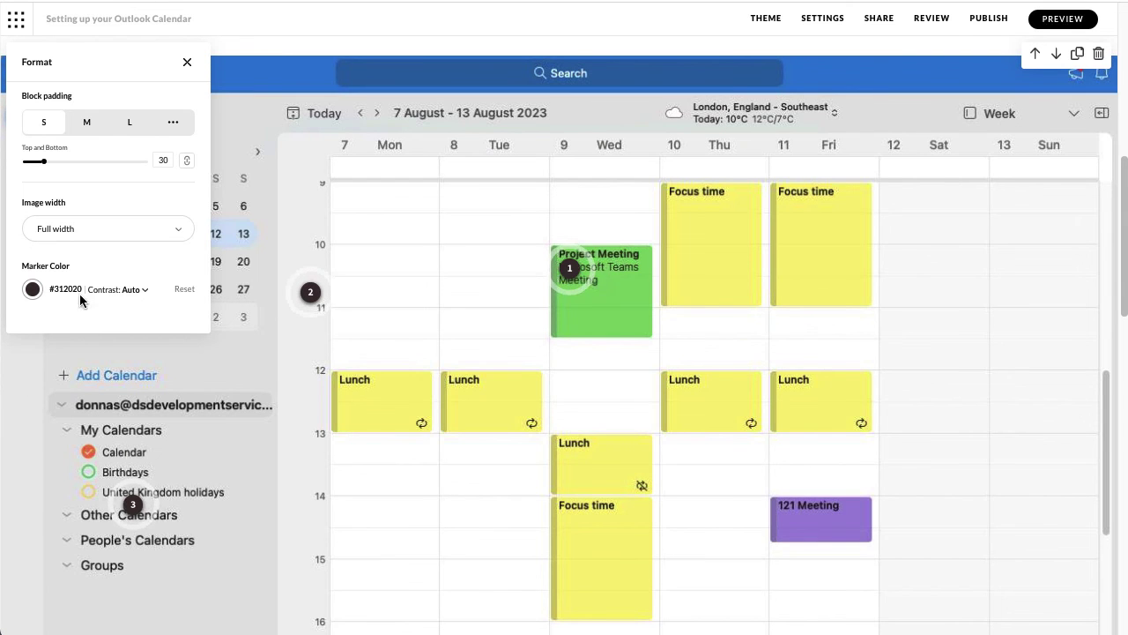
click(91, 231)
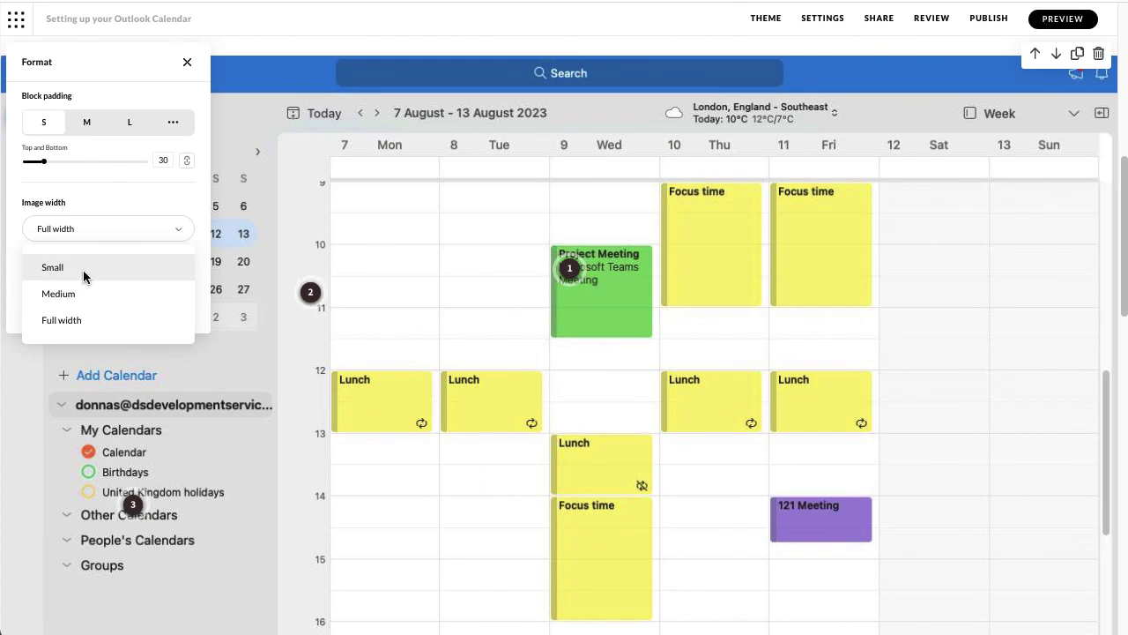
click(83, 268)
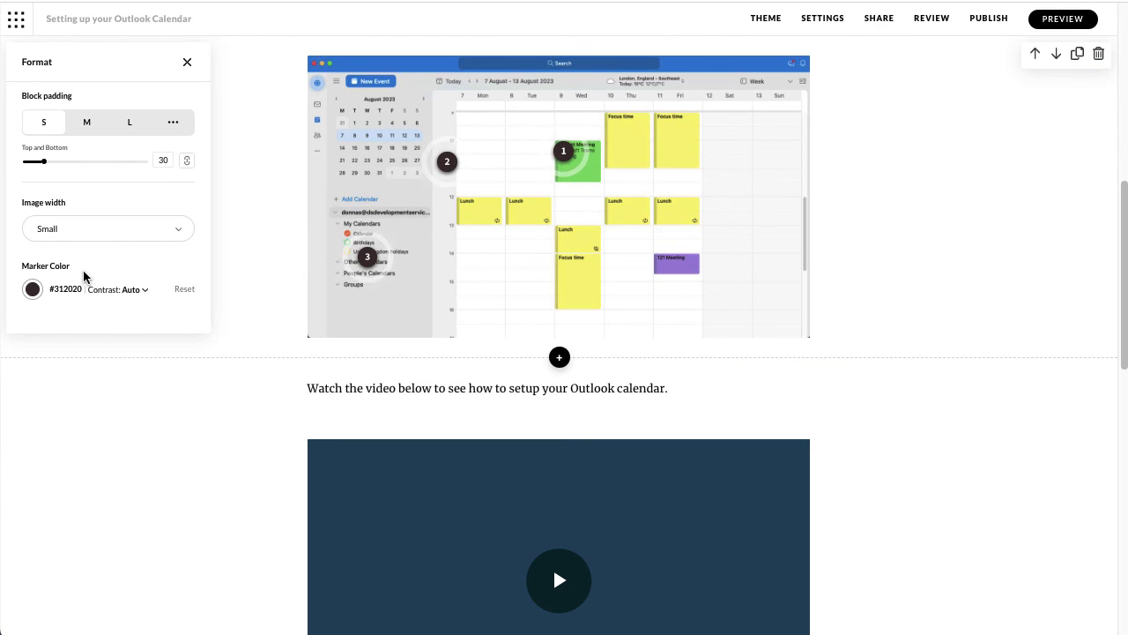